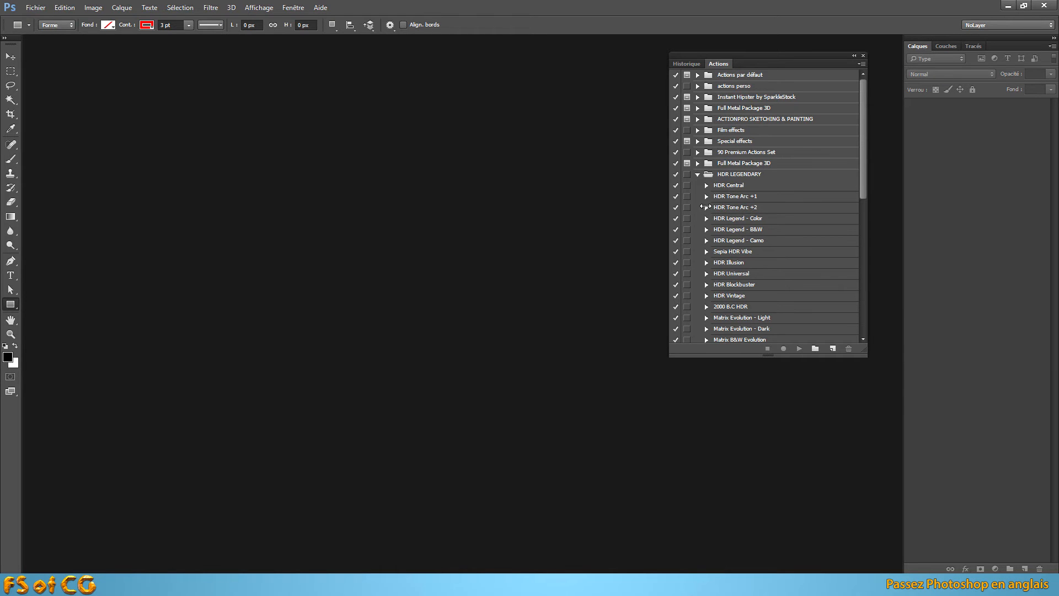
Collapse the HDR LEGENDARY action set and open the recent image me_again.jpg
left_click(698, 175)
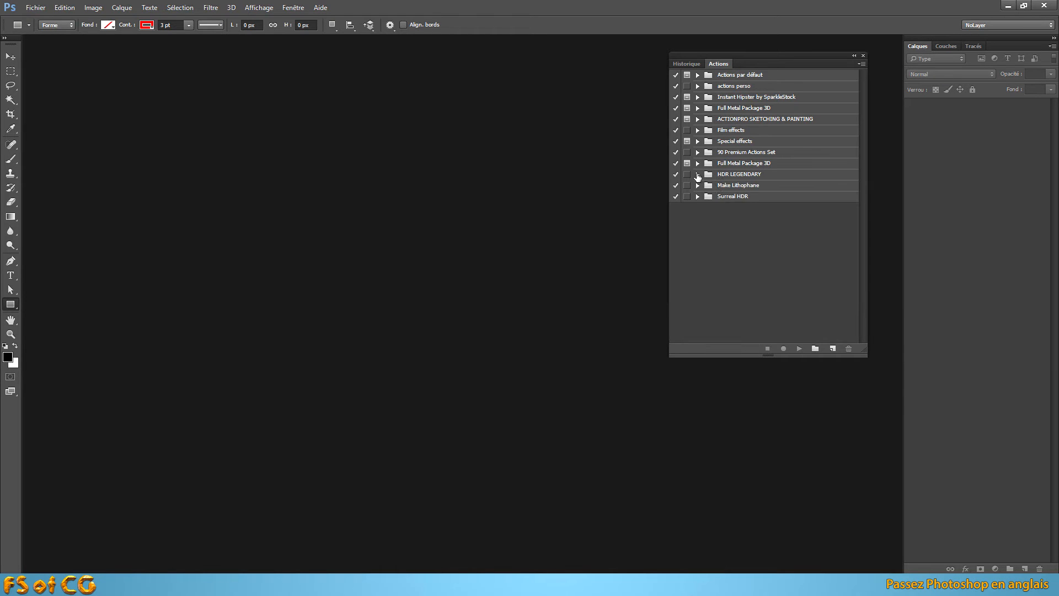
left_click(748, 175)
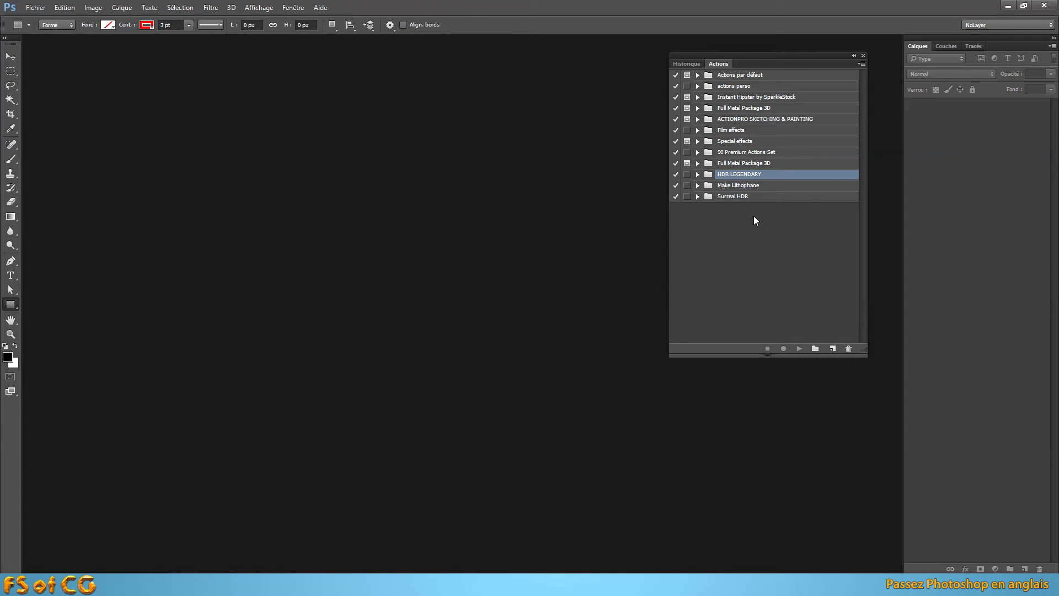
left_click(35, 7)
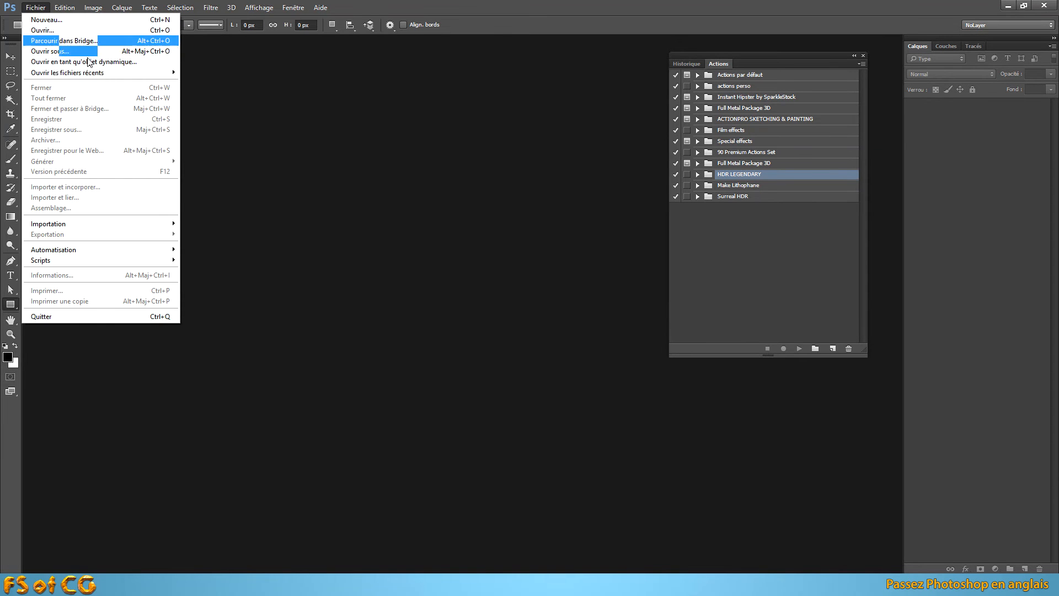
mouse_move(122, 73)
left_click(211, 74)
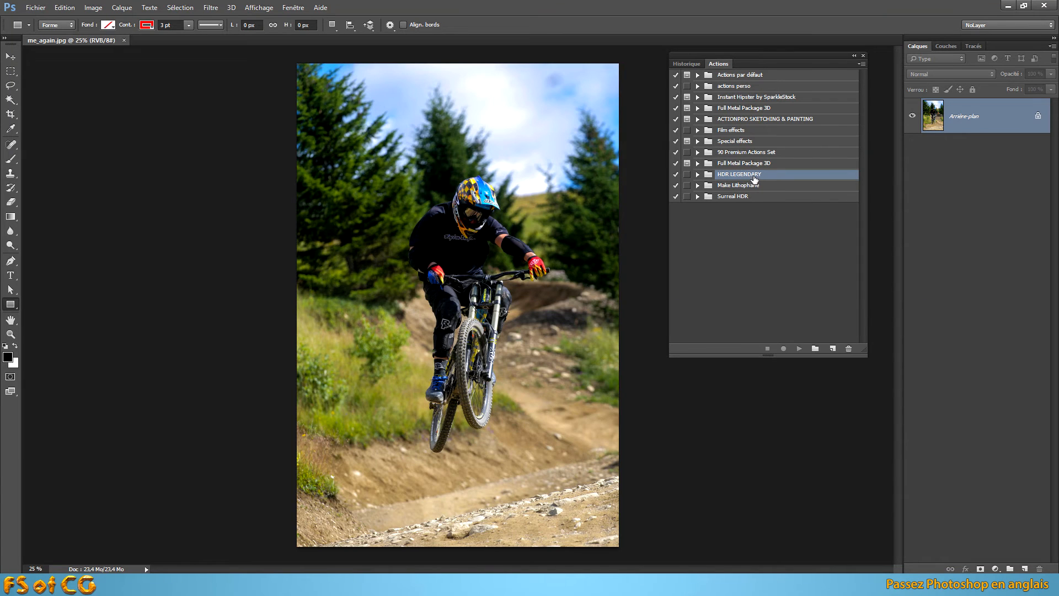
Try to play the 2000 B.C HDR action from the HDR LEGENDARY set on the photo, stopping playback at the error
left_click(697, 175)
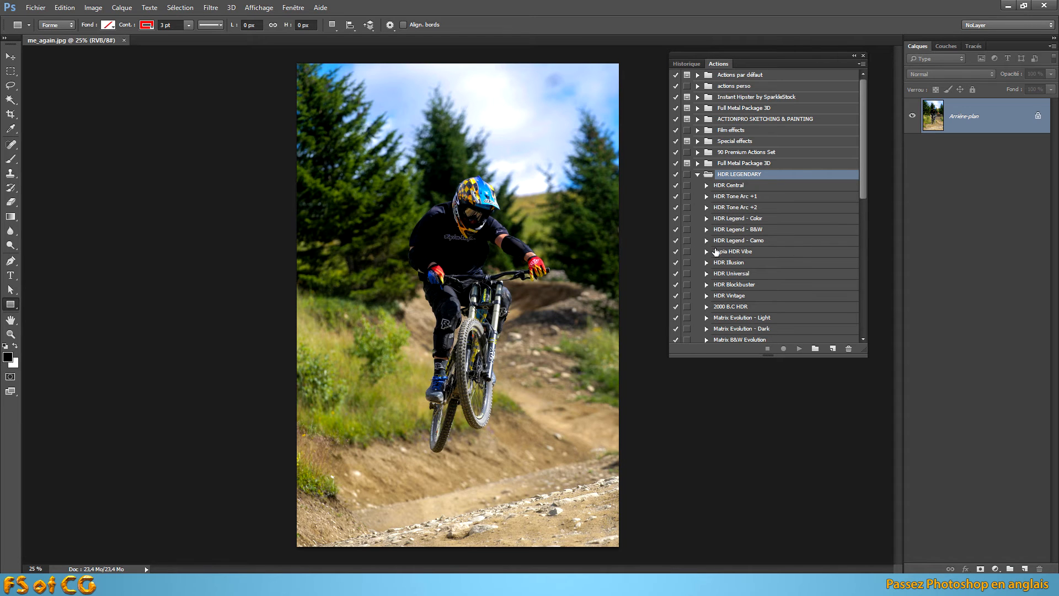
left_click_drag(865, 181, 864, 213)
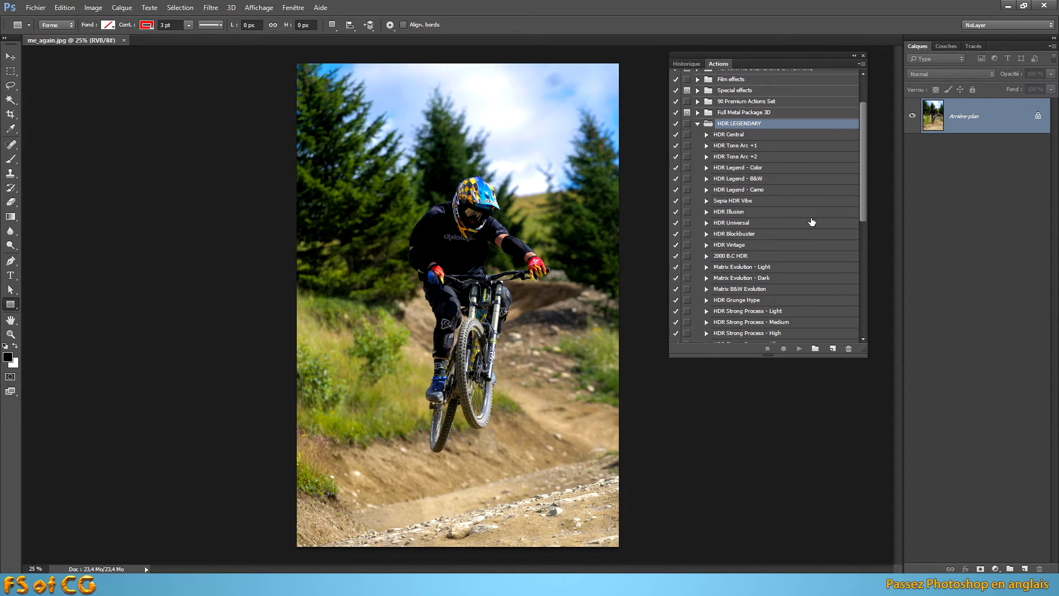
left_click(751, 236)
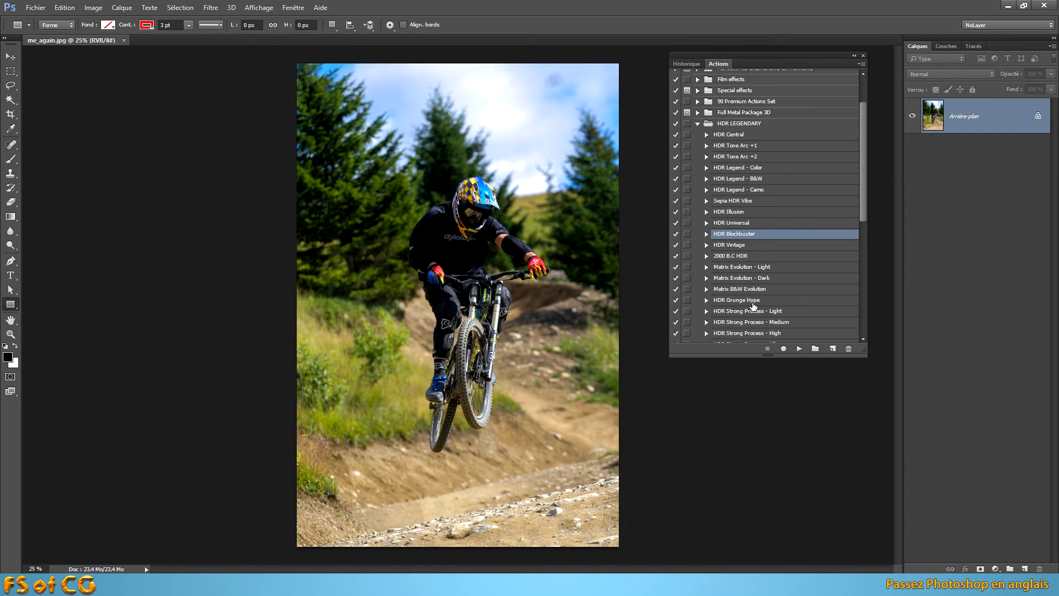
left_click(752, 257)
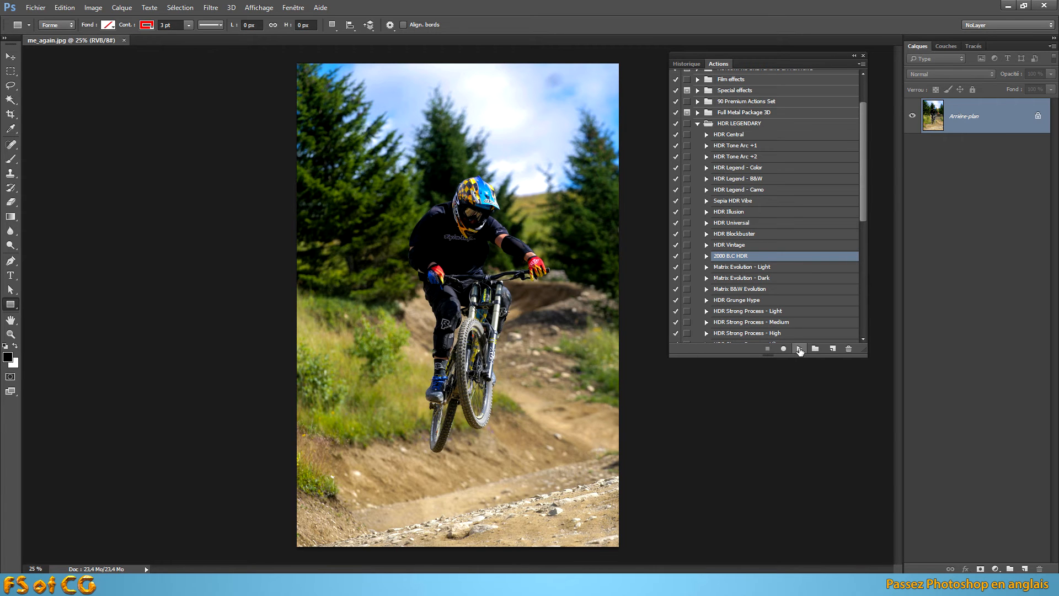
left_click(800, 349)
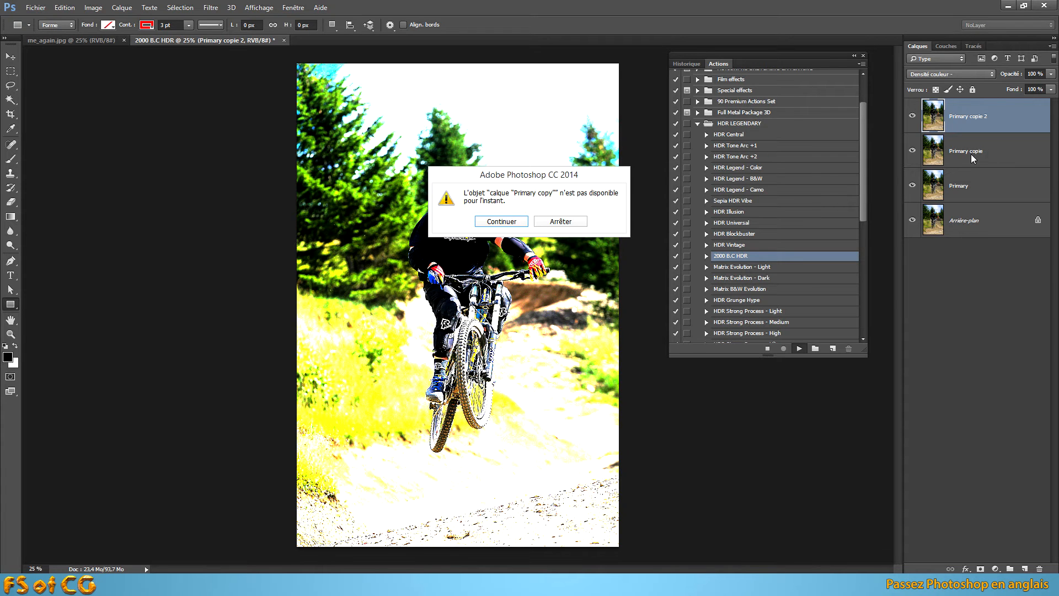
left_click(561, 223)
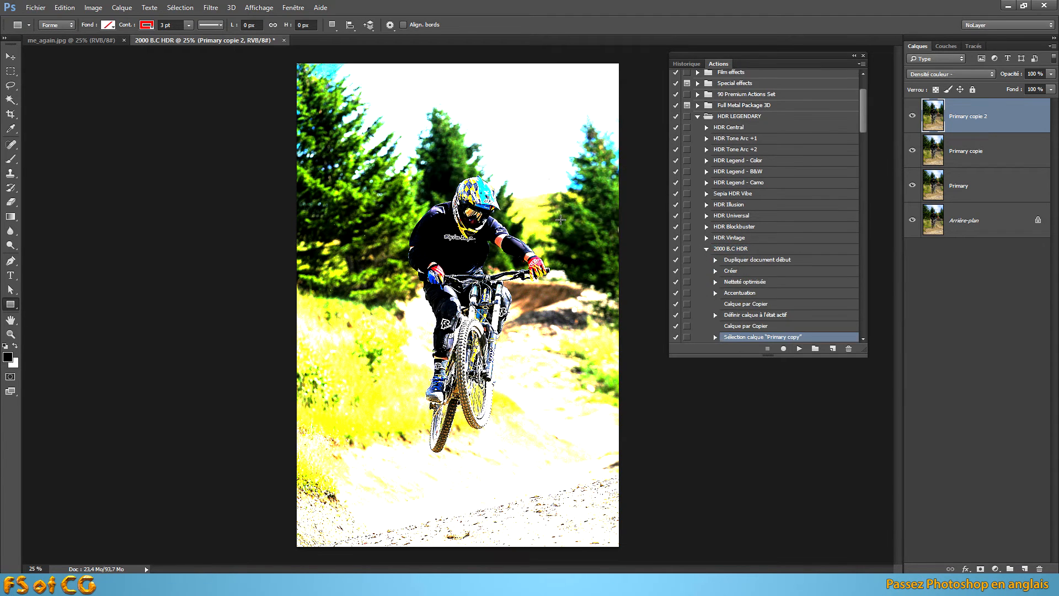
Quit Photoshop without saving the 2000 B.C HDR document
left_click(1042, 9)
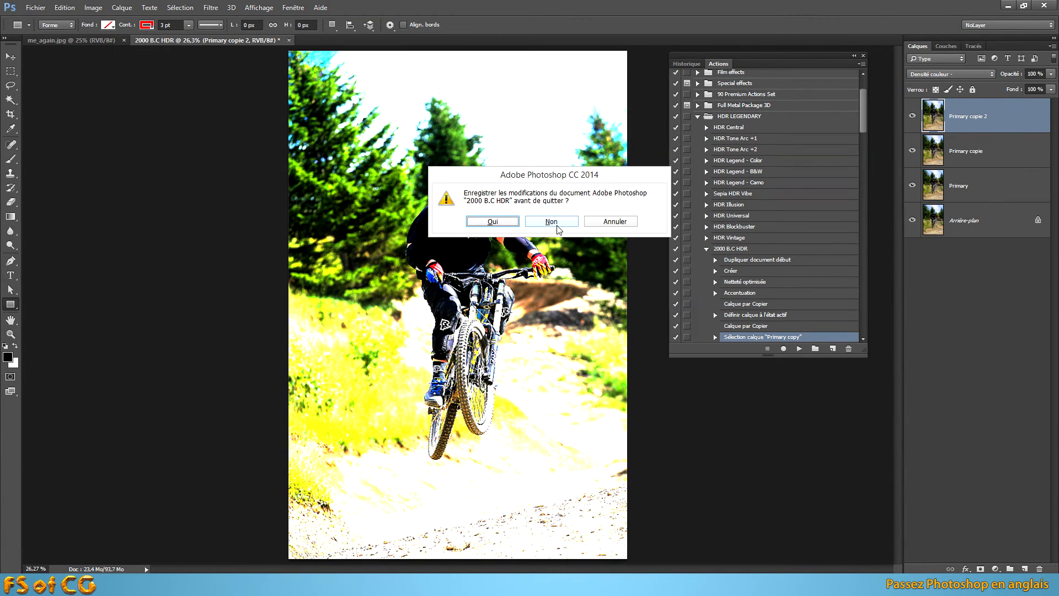
left_click(551, 223)
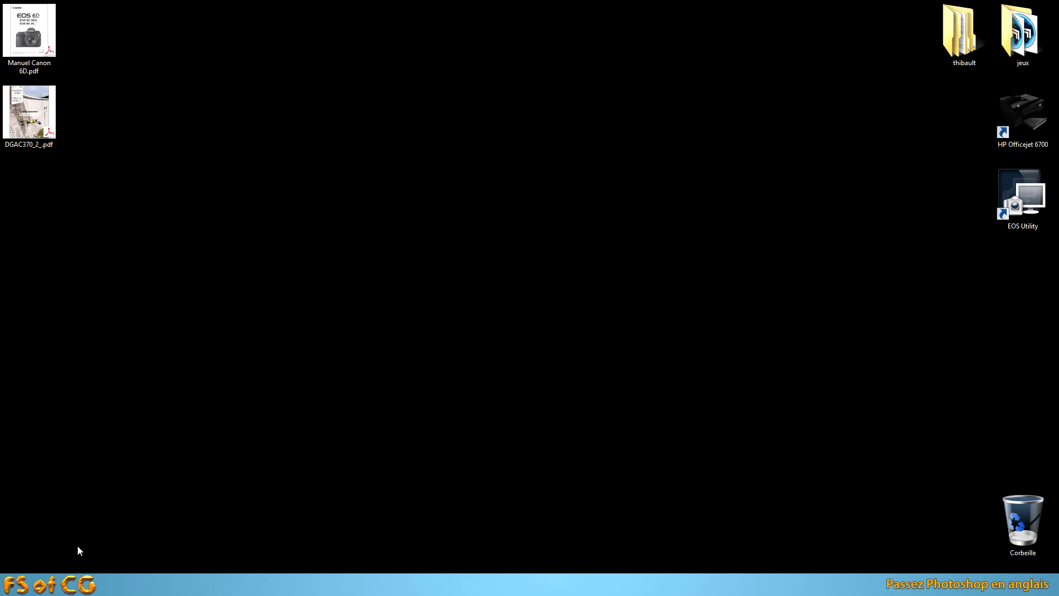
In File Explorer, open the Adobe Photoshop CC 2014 folder inside Program Files\Adobe on drive C:
key("super+e")
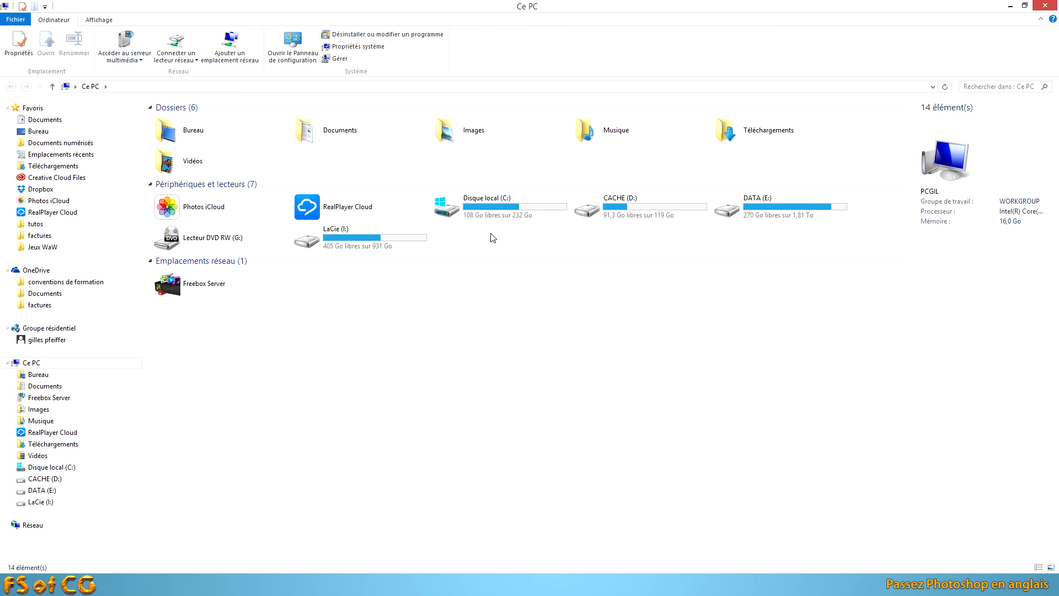
double_click(501, 214)
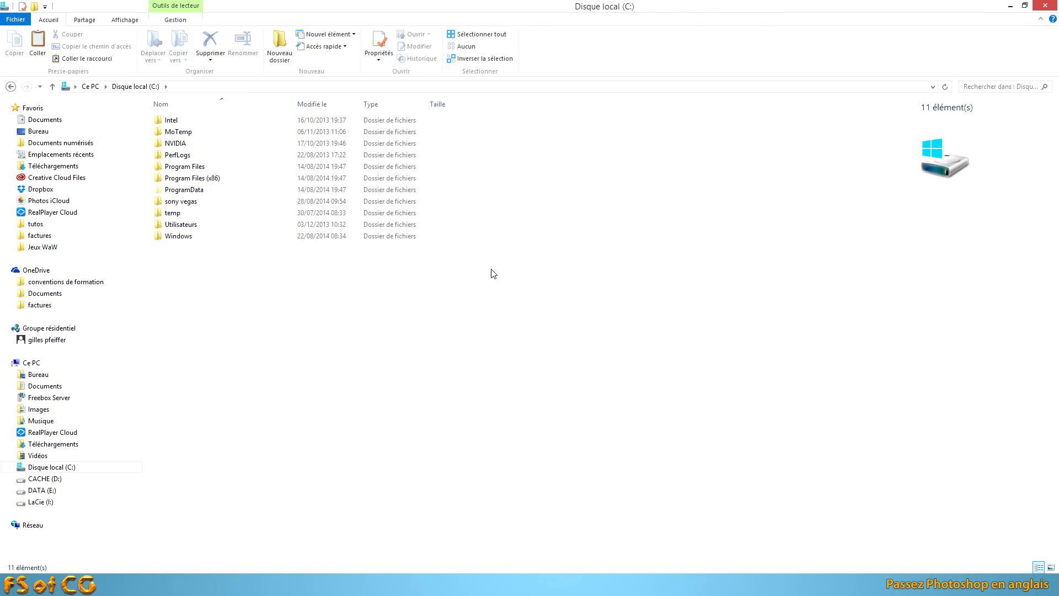
left_click(182, 169)
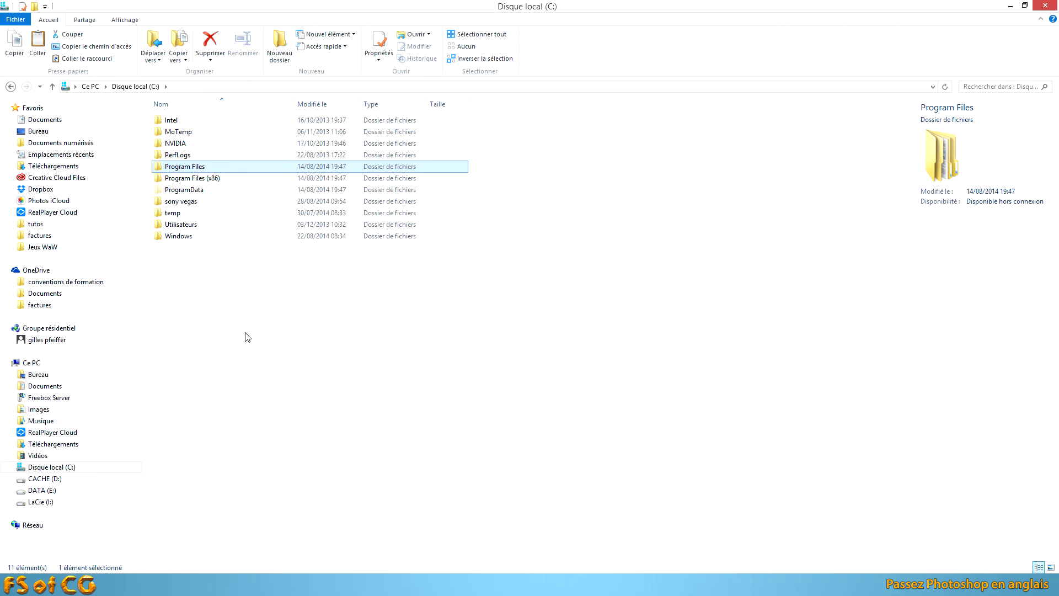
double_click(205, 167)
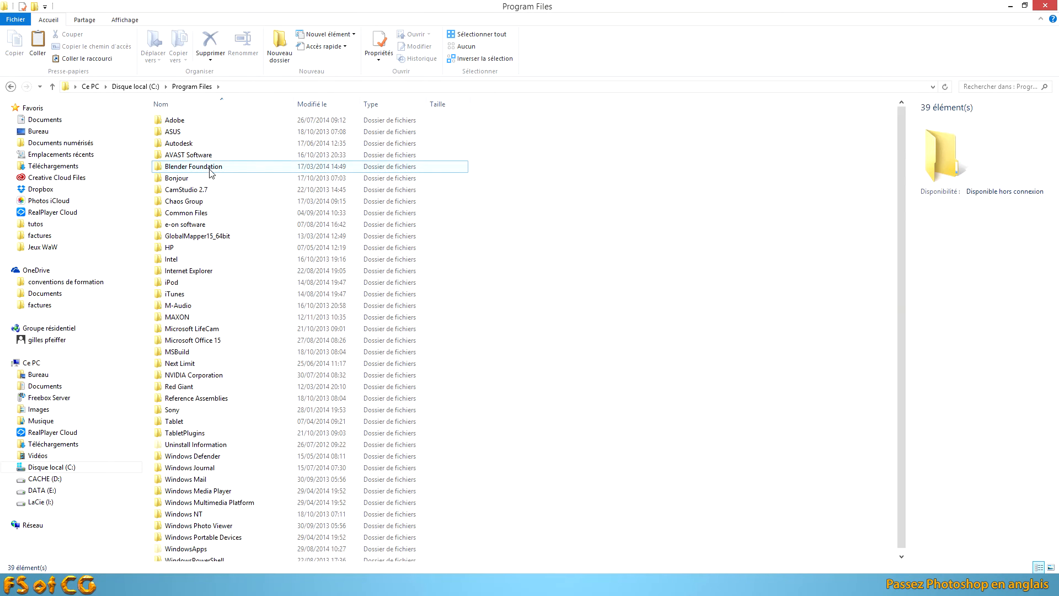
double_click(194, 120)
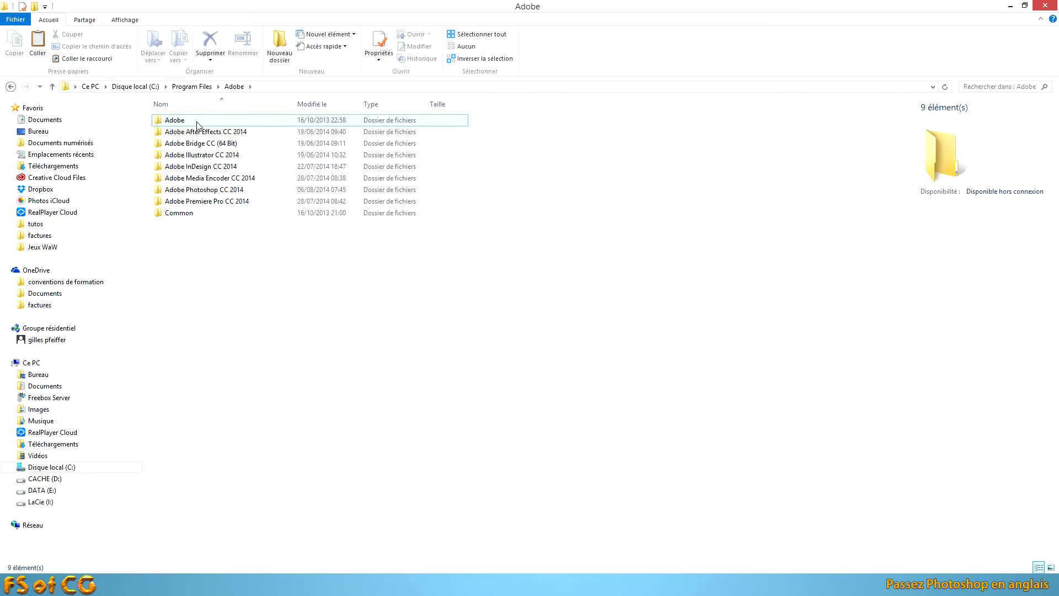
double_click(202, 189)
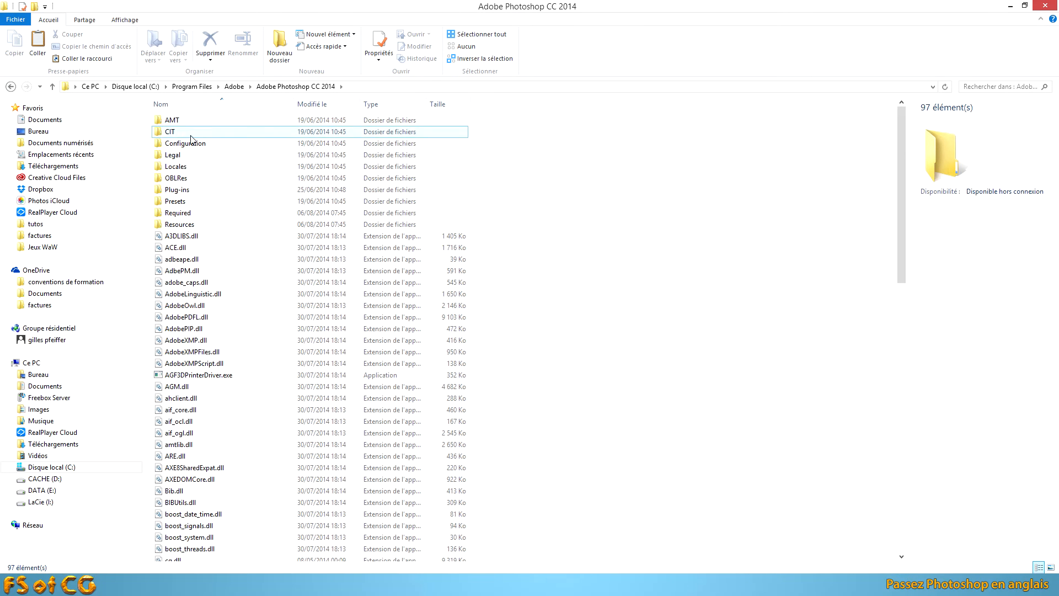
Open the Support Files folder of the French language pack under Locales\fr_FR
left_click(192, 168)
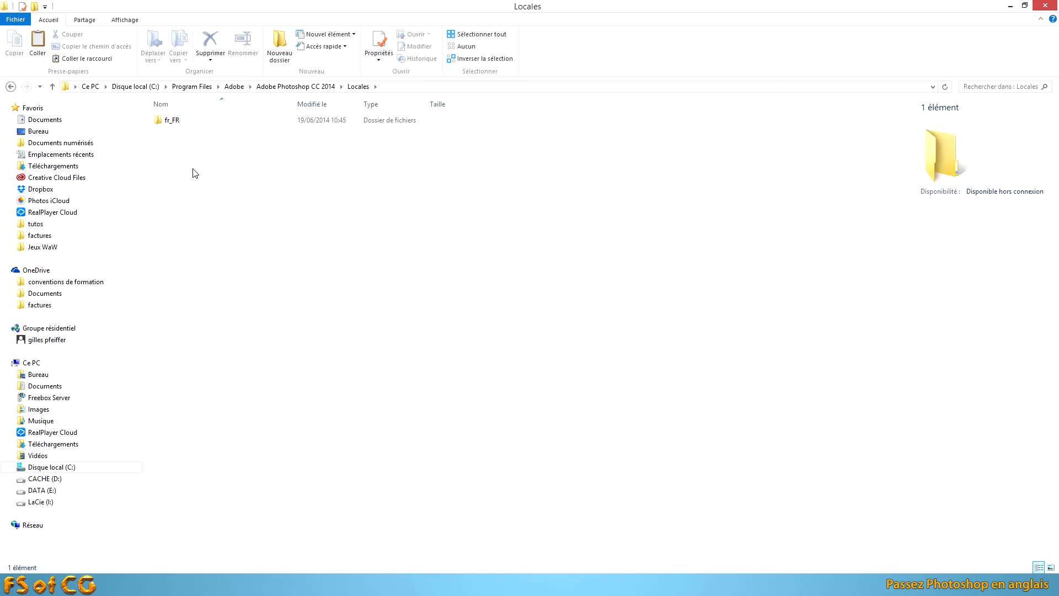
left_click(187, 124)
left_click(188, 125)
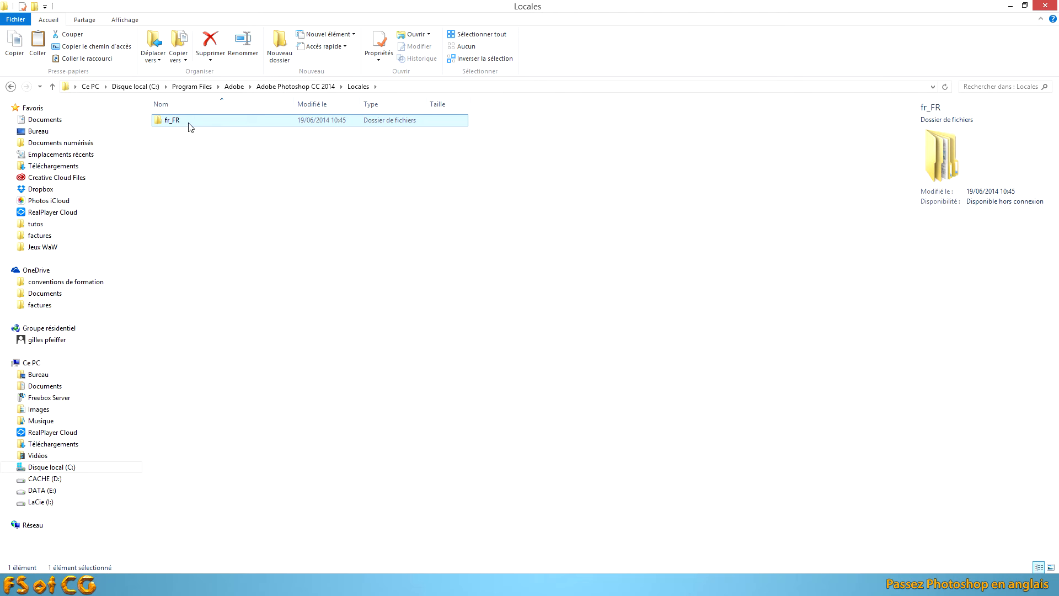
double_click(185, 124)
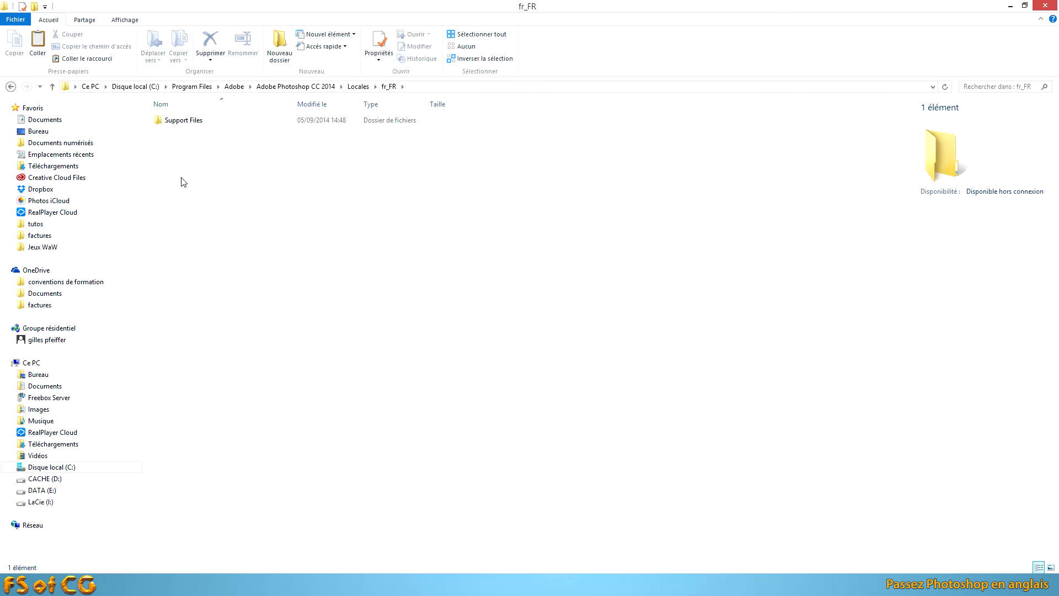
double_click(210, 122)
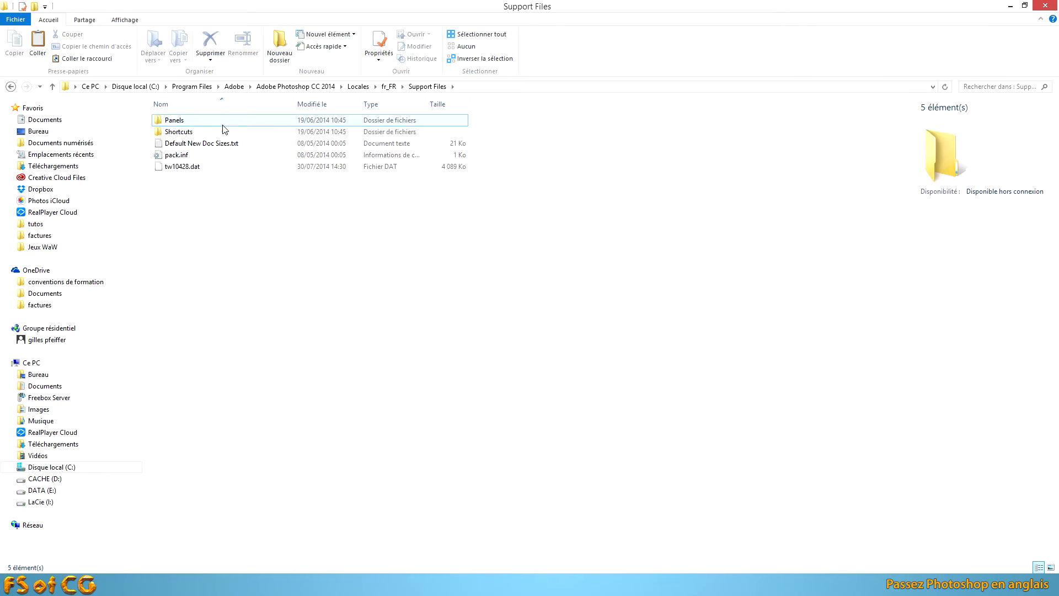
Rename the language file tw10428.dat as old_tw10428.dat, granting administrator permission
left_click(183, 167)
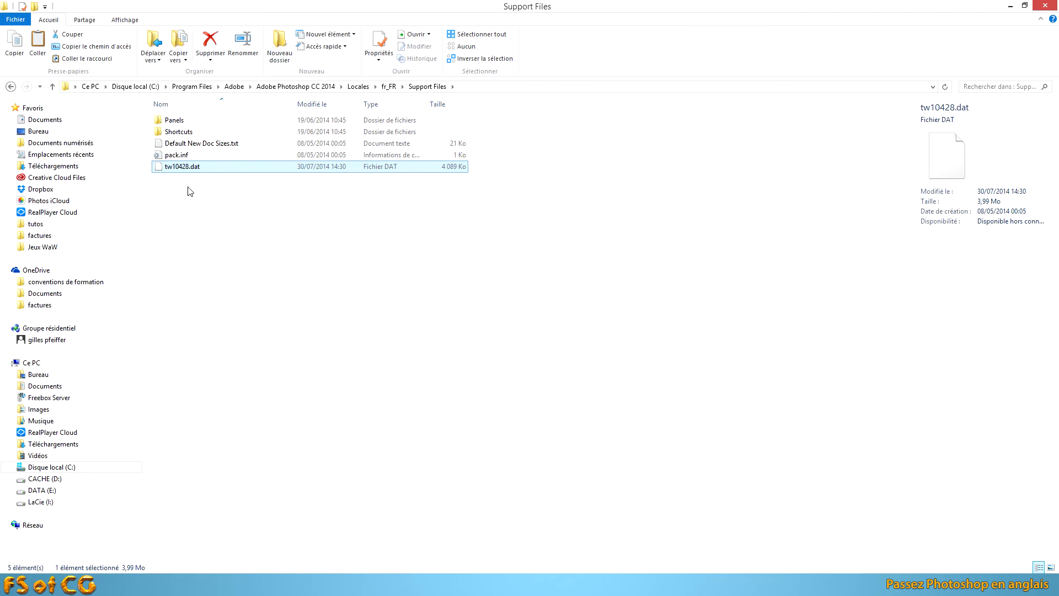
key("F2")
left_click(166, 167)
type("old_tw10428.dat")
key("Return")
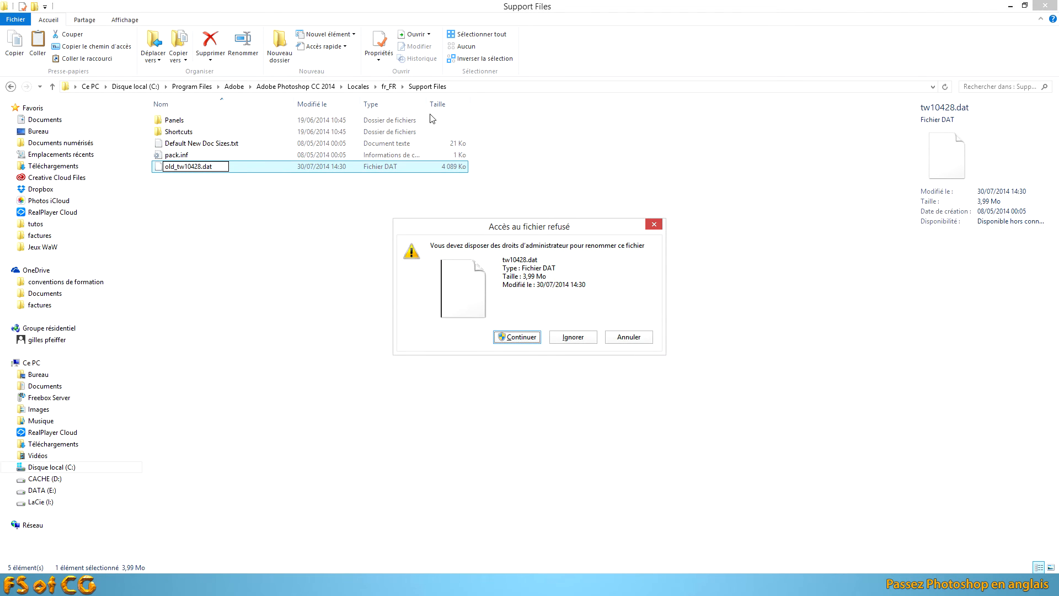
left_click(520, 338)
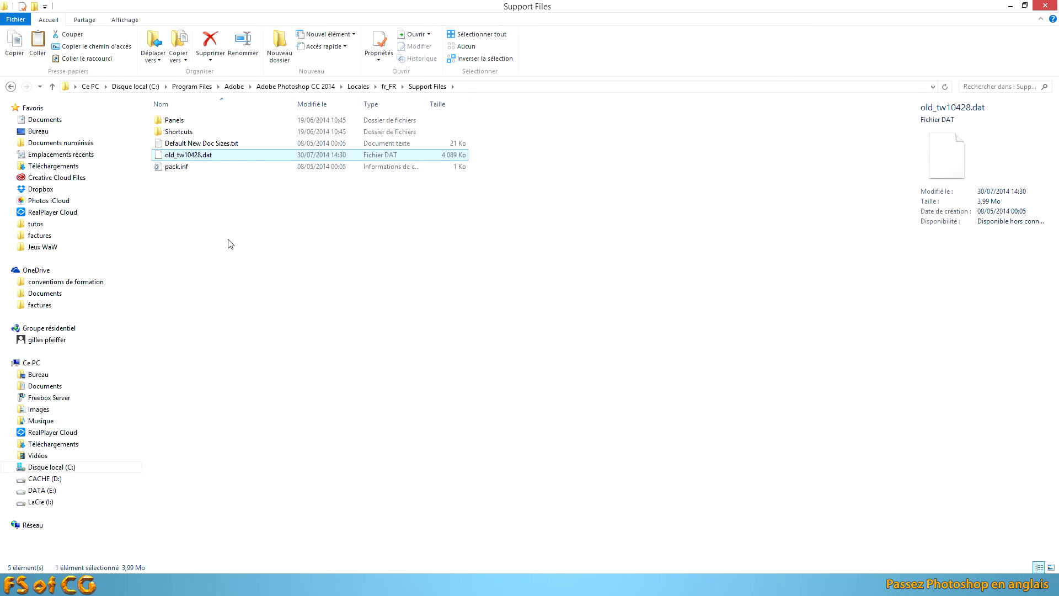
Relaunch Photoshop and open the recent image me_again.jpg
left_click(356, 583)
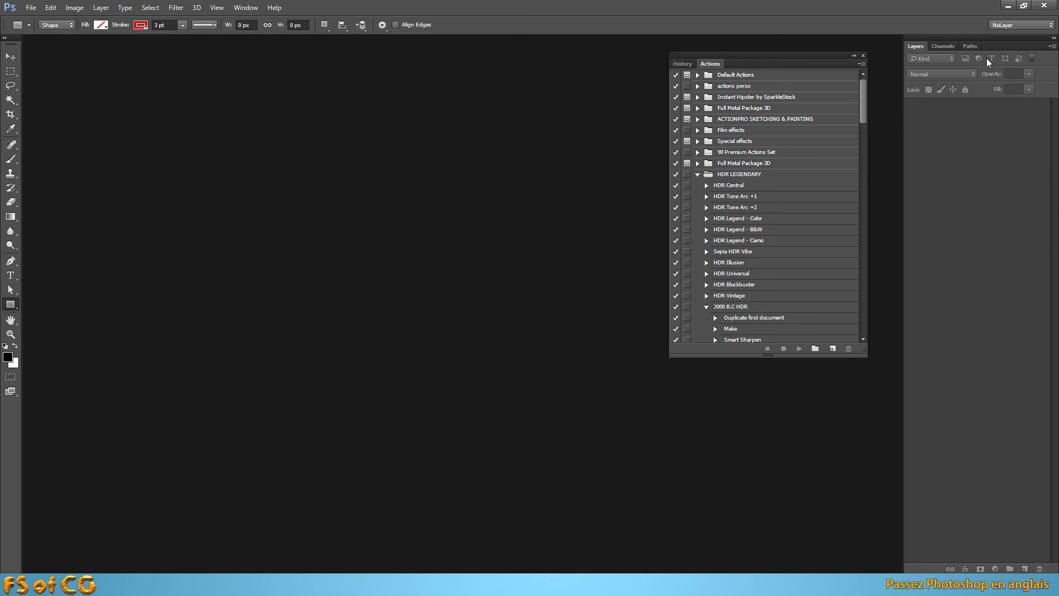
left_click(945, 47)
left_click(918, 50)
left_click(31, 8)
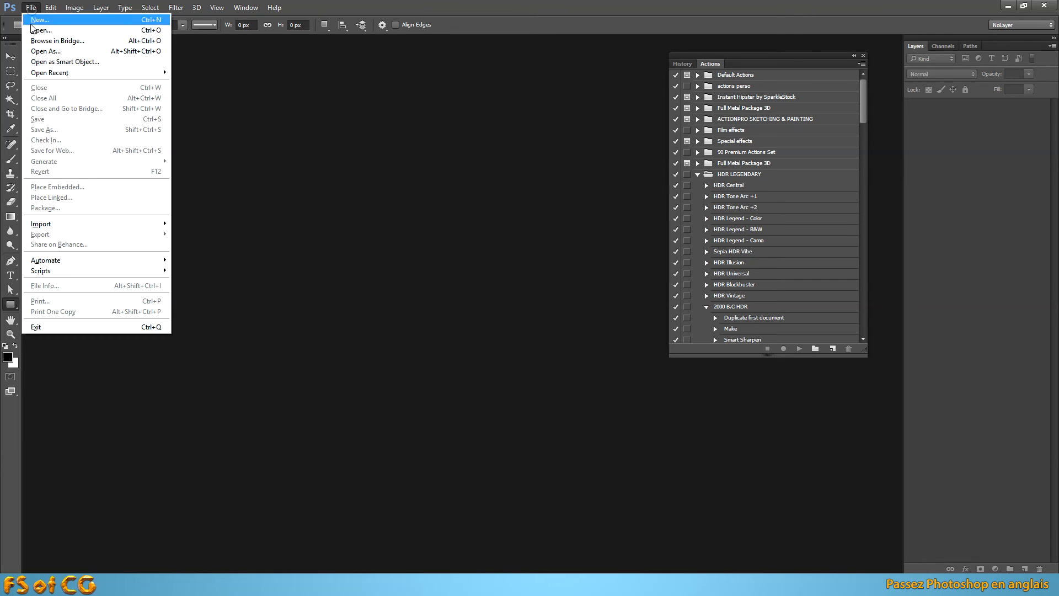
left_click(96, 72)
left_click(226, 72)
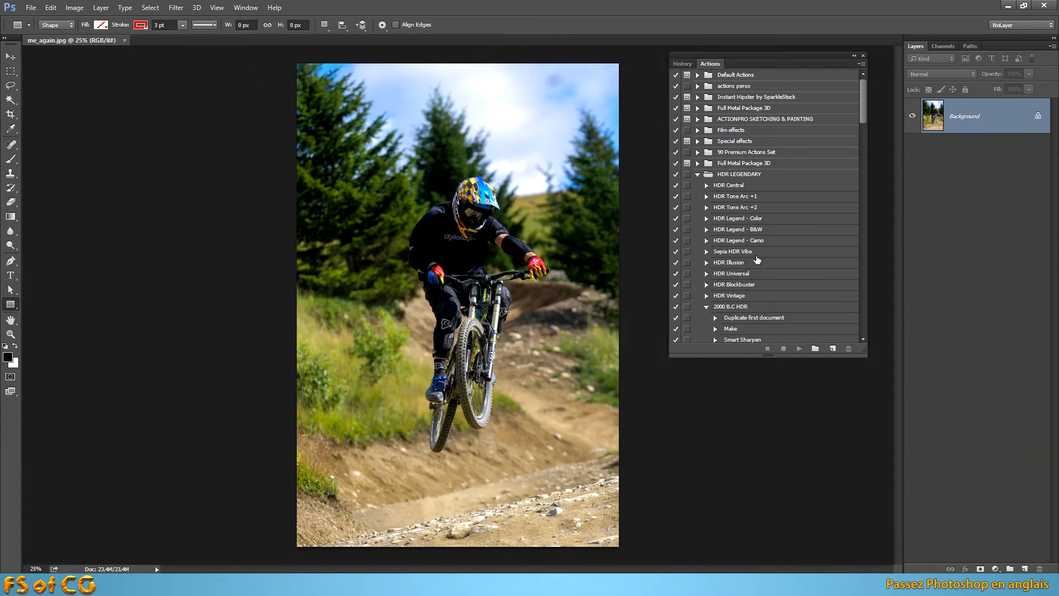
Collapse the 2000 B.C HDR action in the HDR LEGENDARY set and play it on the photo
left_click(749, 307)
left_click(707, 307)
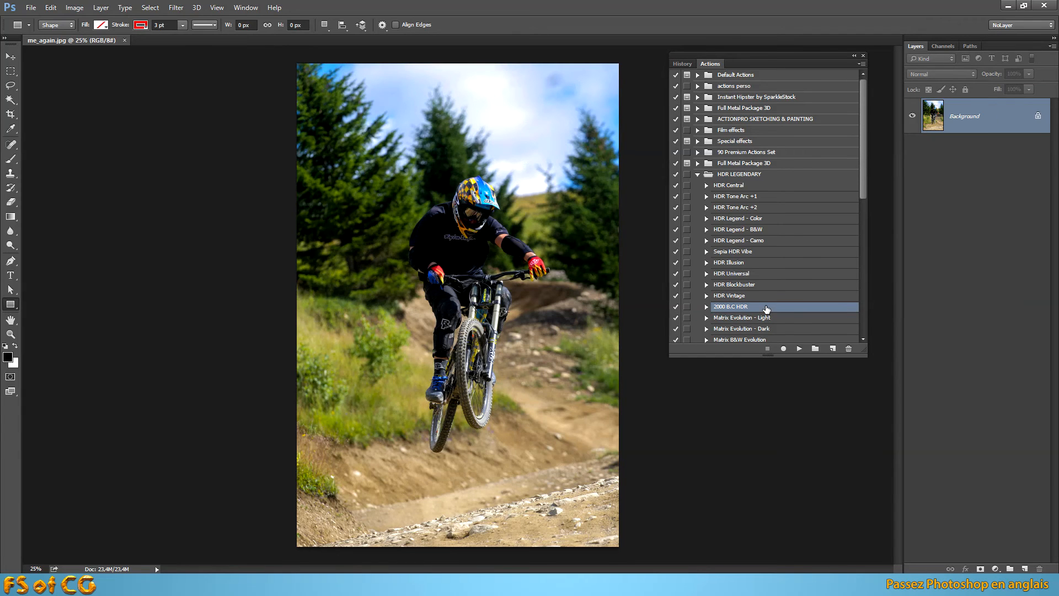
left_click(799, 350)
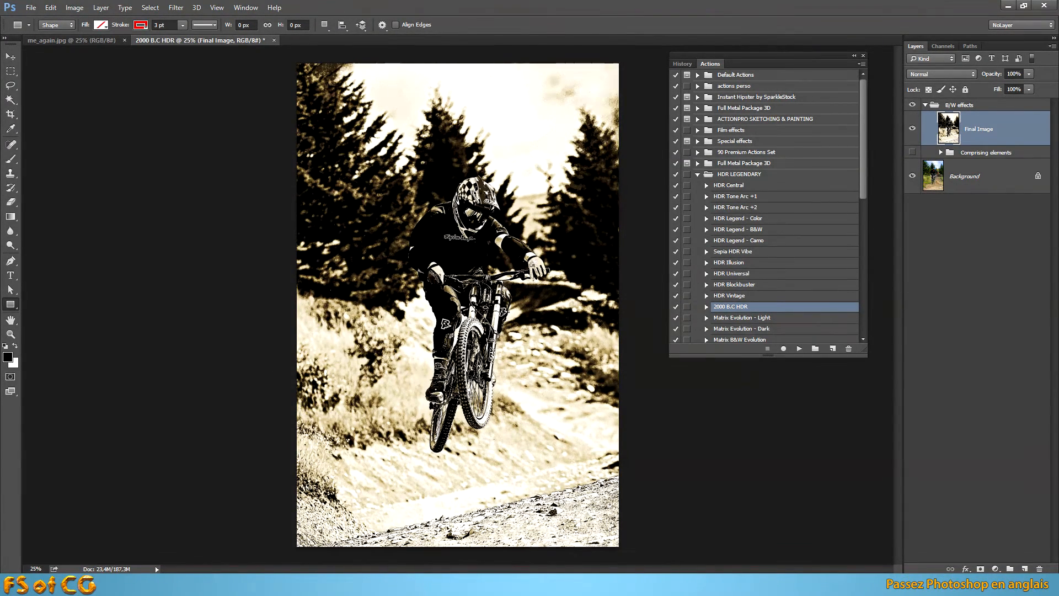
Save the processed document as 2000 B.psd in Photoshop format in the fichiers de travail folder
left_click(31, 7)
left_click(76, 132)
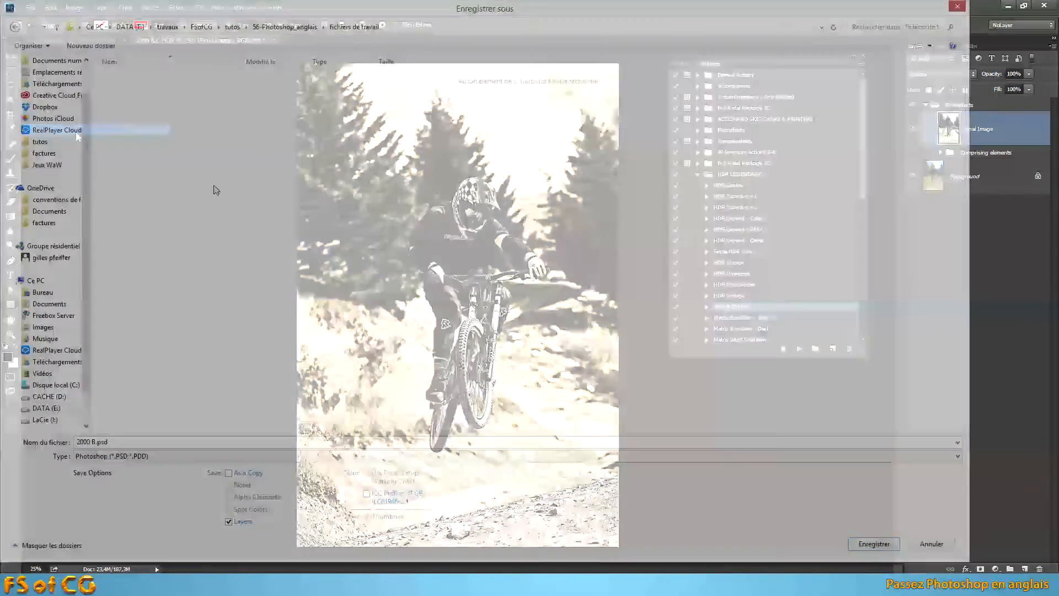
left_click(878, 545)
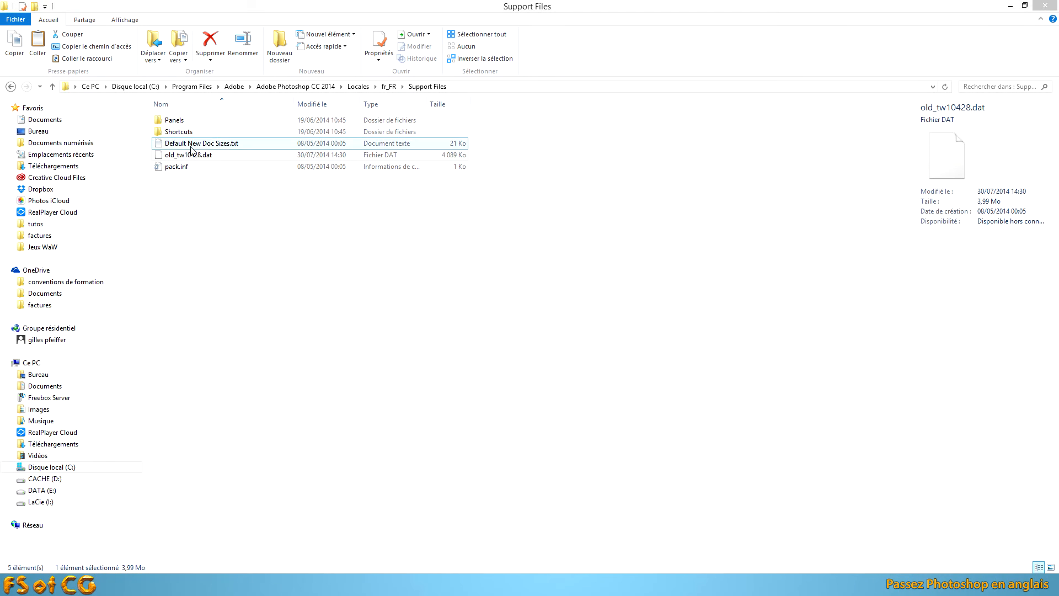
In File Explorer, rename old_tw10428.dat back to tw10428.dat, granting administrator permission
left_click(217, 155)
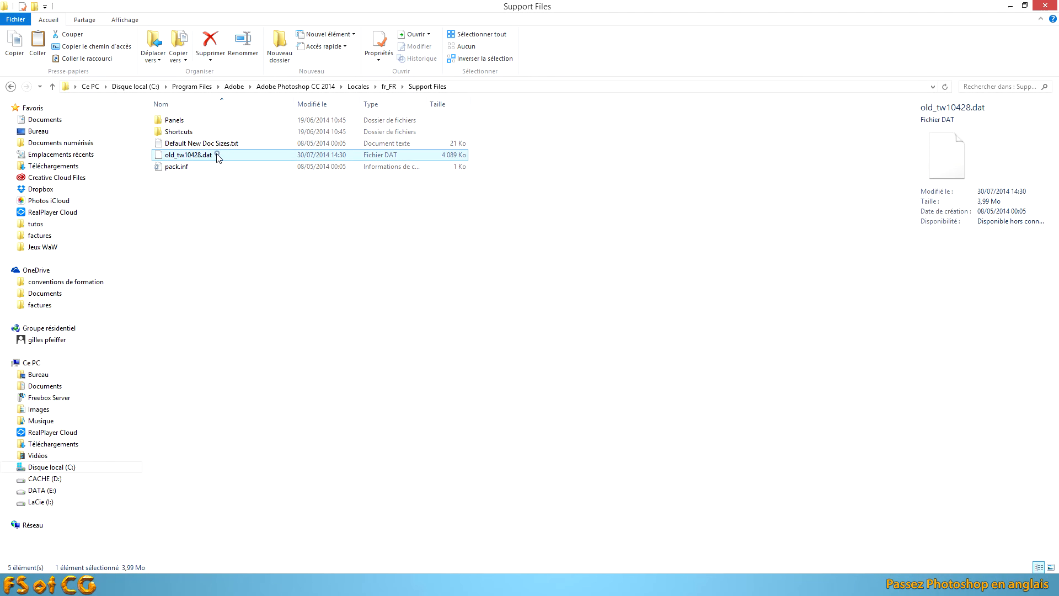
left_click(176, 156)
key("BackSpace")
key("BackSpace")
key("BackSpace")
key("BackSpace")
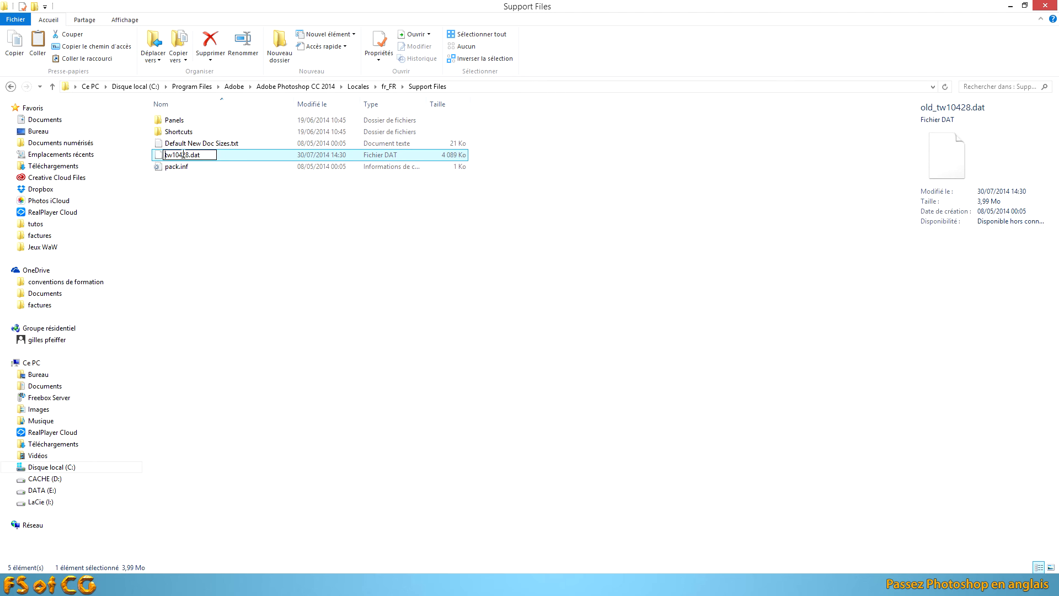
left_click(241, 181)
left_click(515, 337)
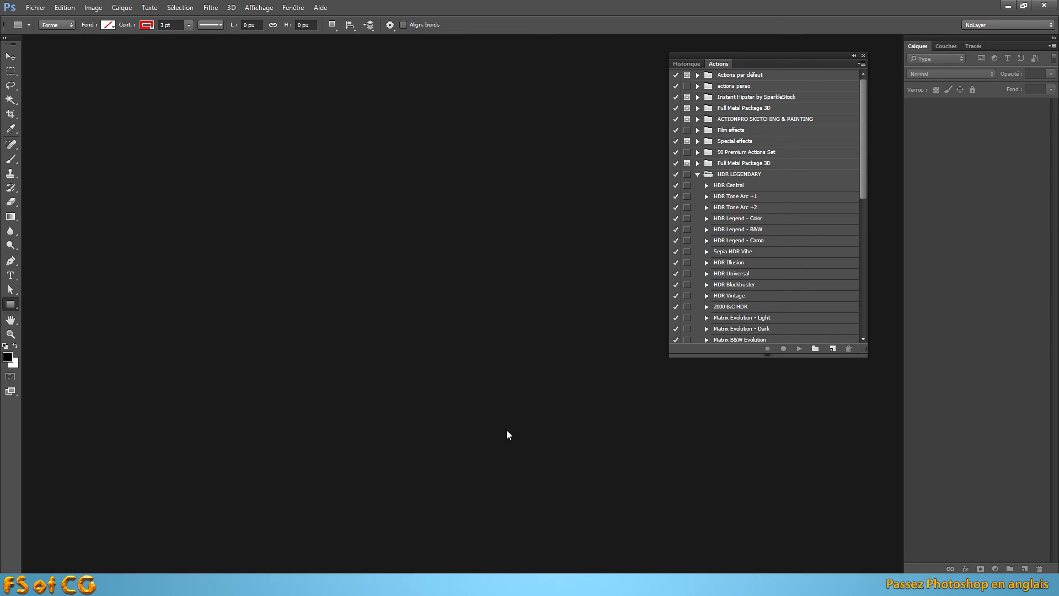
left_click(77, 579)
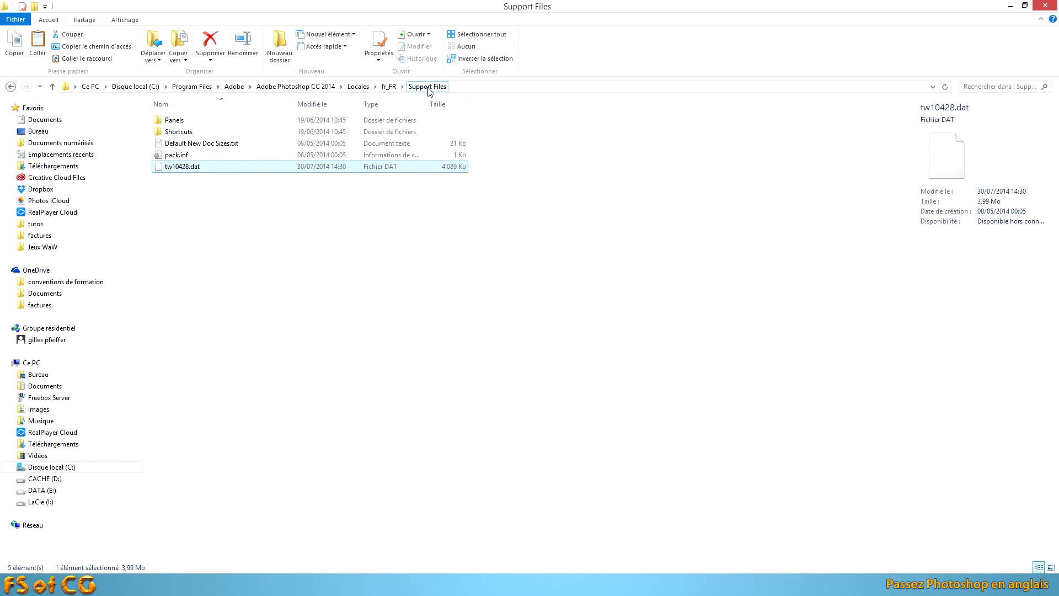
left_click(212, 165)
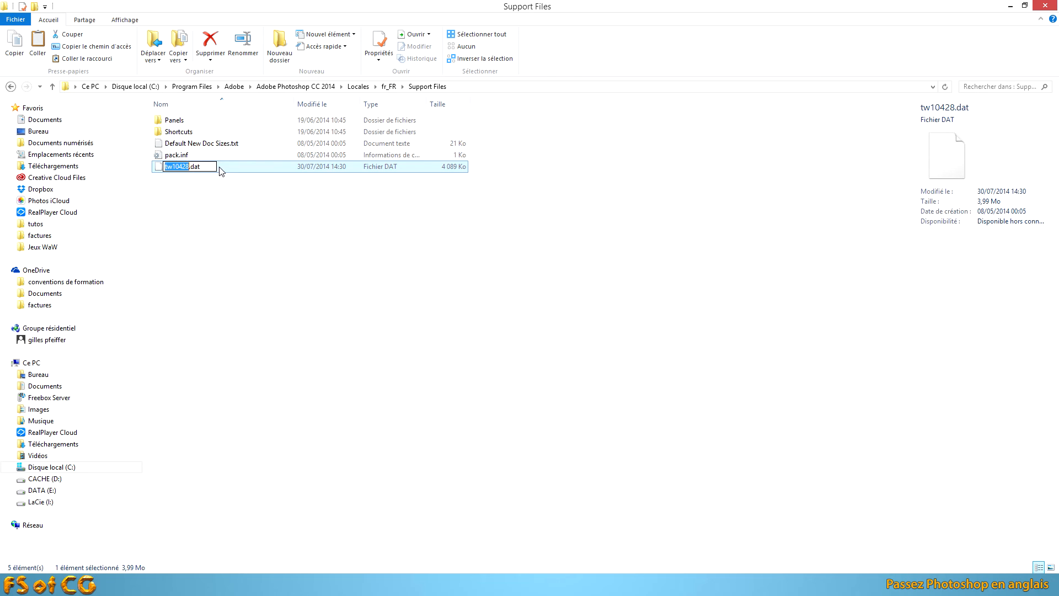
left_click(230, 215)
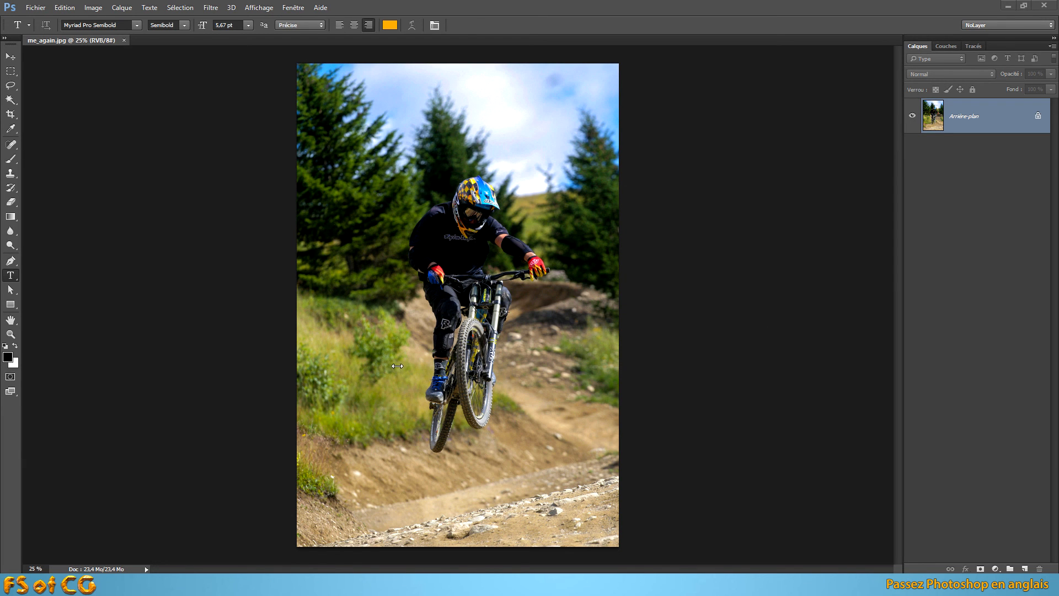
Show the Actions panel and collapse the HDR LEGENDARY set
left_click(296, 9)
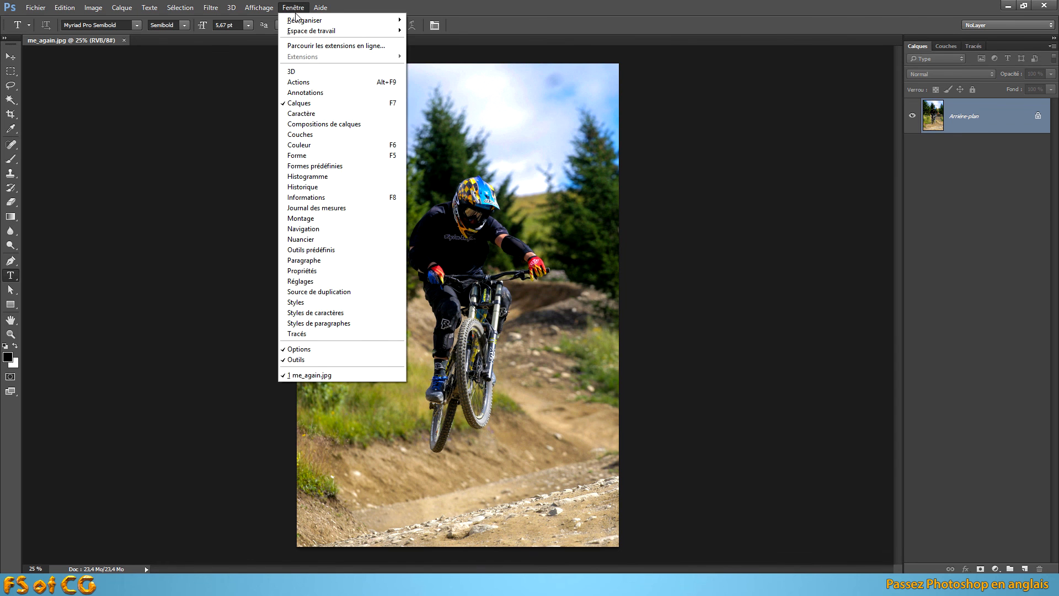
left_click(318, 82)
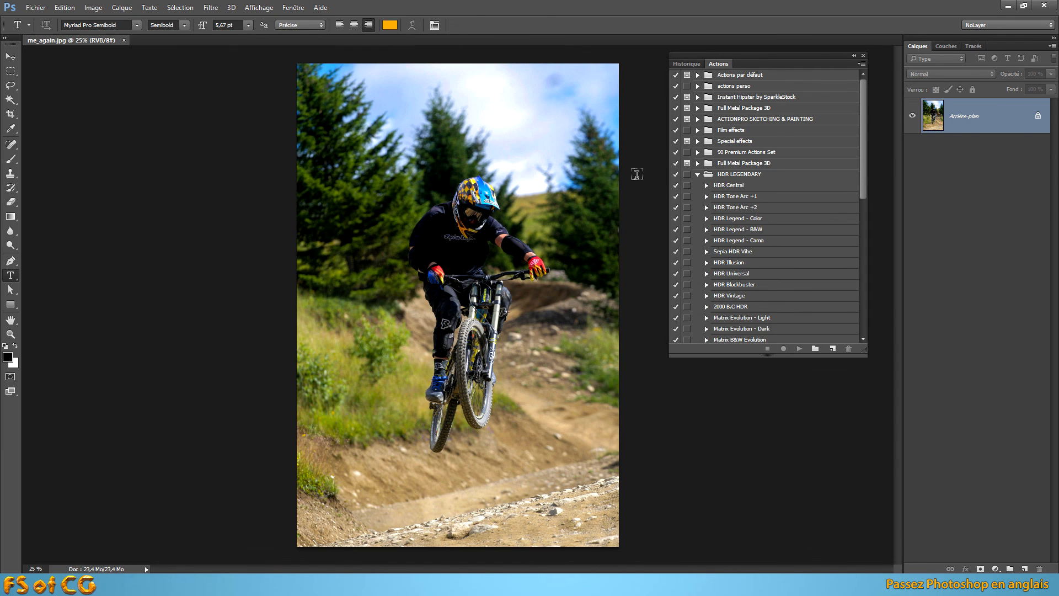
left_click(697, 175)
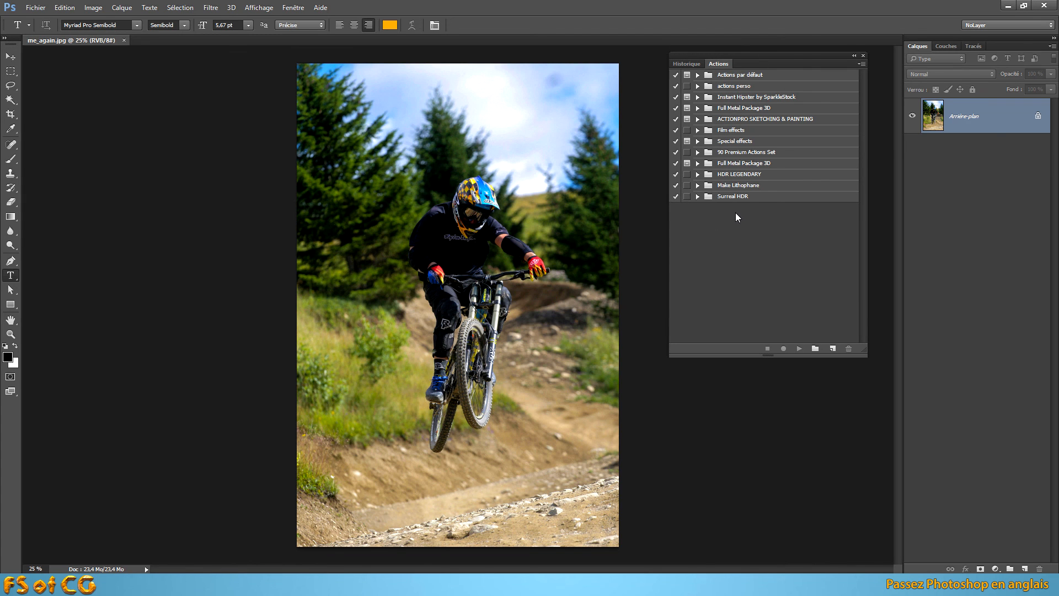
Load the action file ACTIONPRO SKETCHING & PAINTING.atn from its ACTION (ATN) folder under ressources > PSD > Actions
left_click(862, 65)
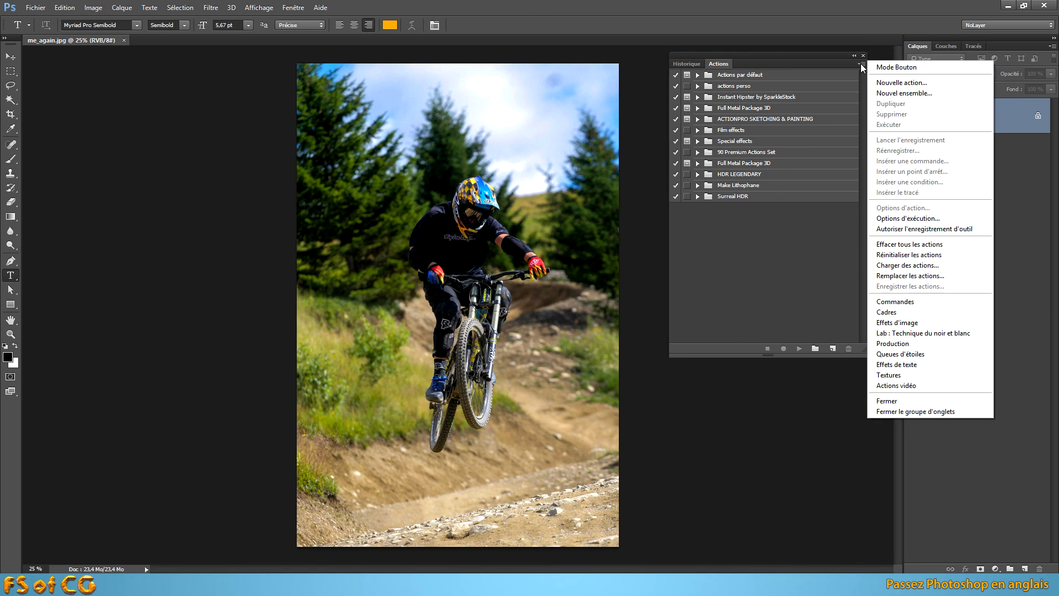
left_click(920, 269)
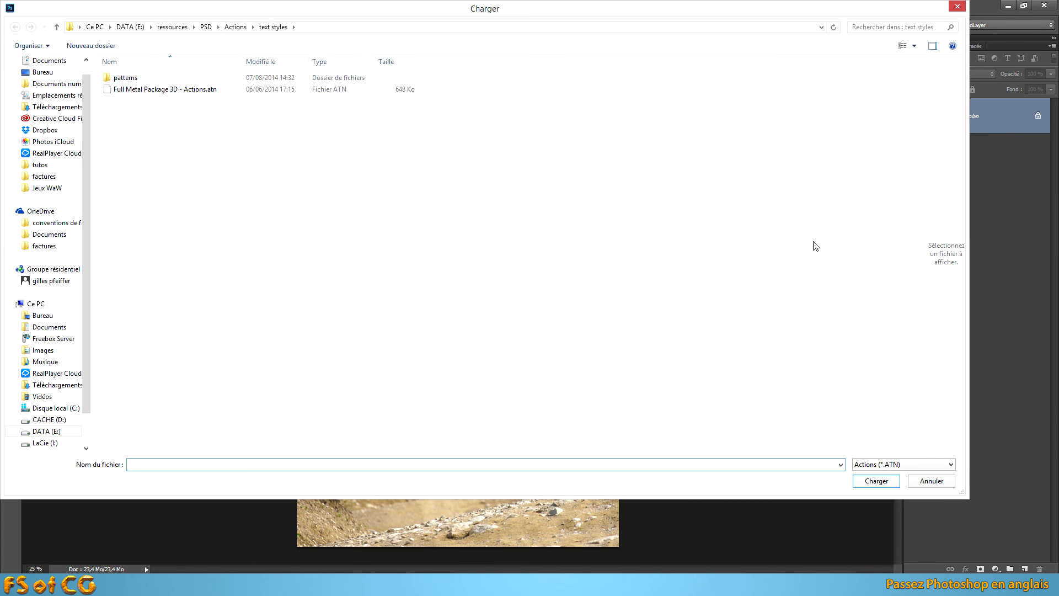
left_click(206, 27)
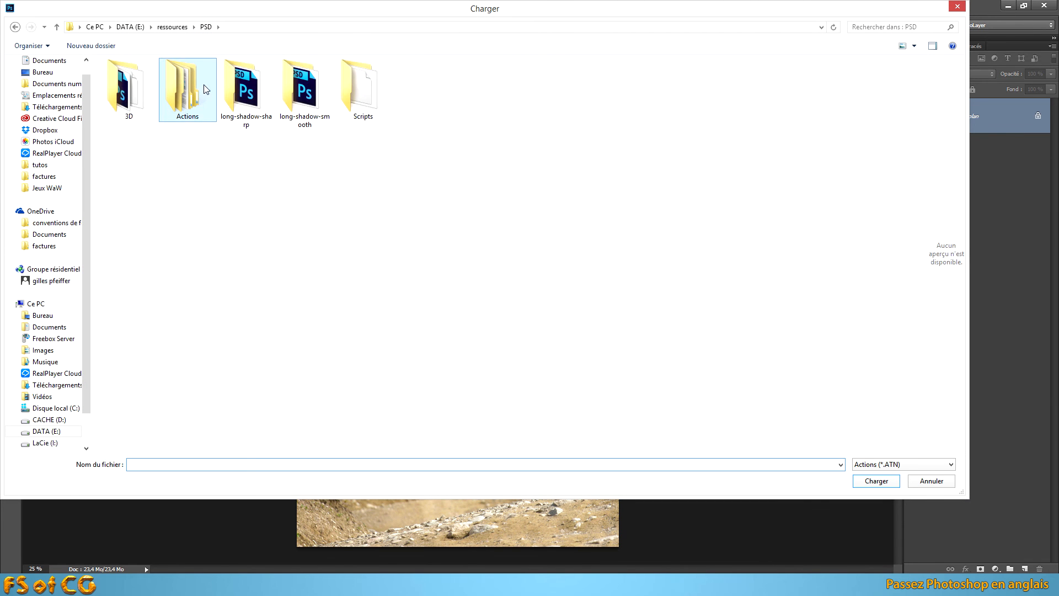
double_click(186, 93)
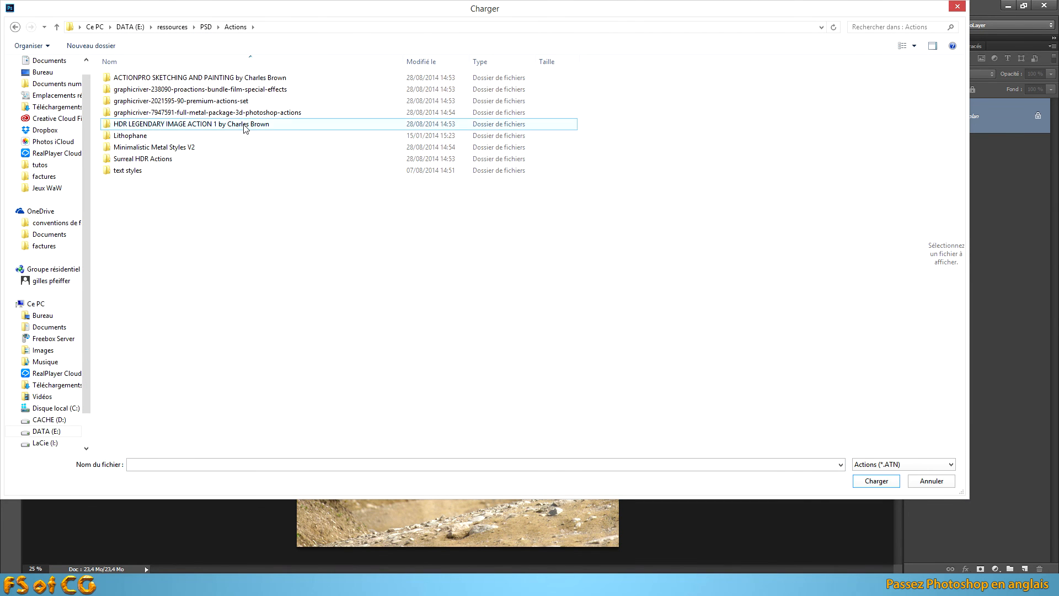
double_click(199, 79)
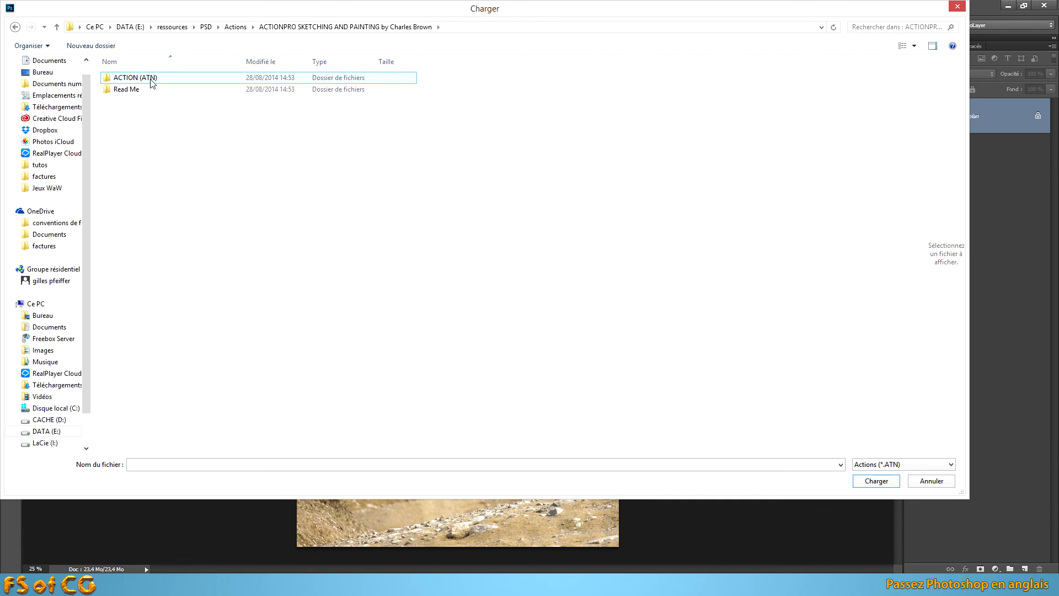
double_click(124, 80)
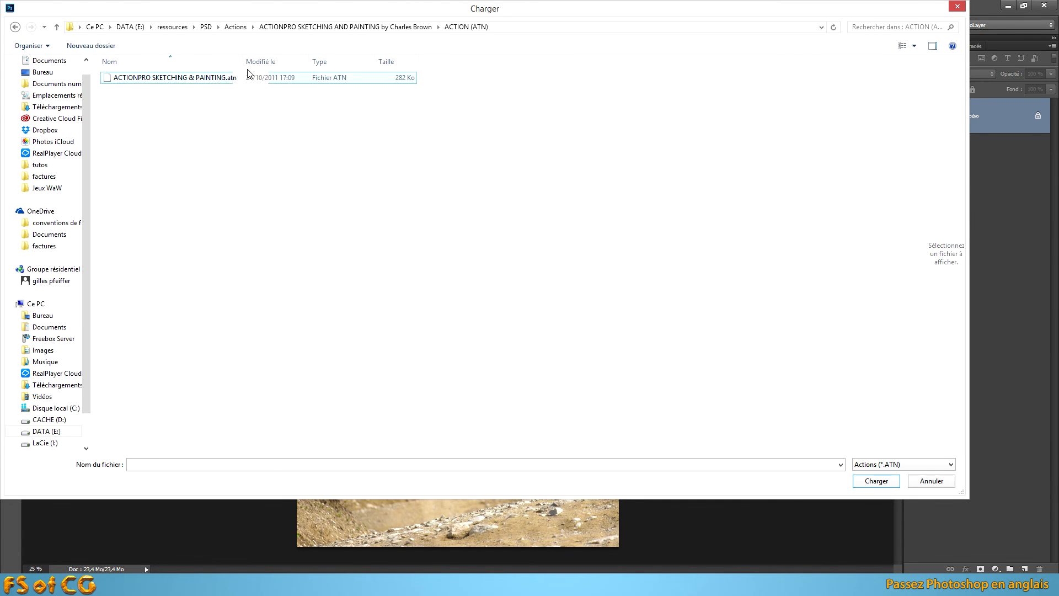
left_click_drag(243, 61, 334, 61)
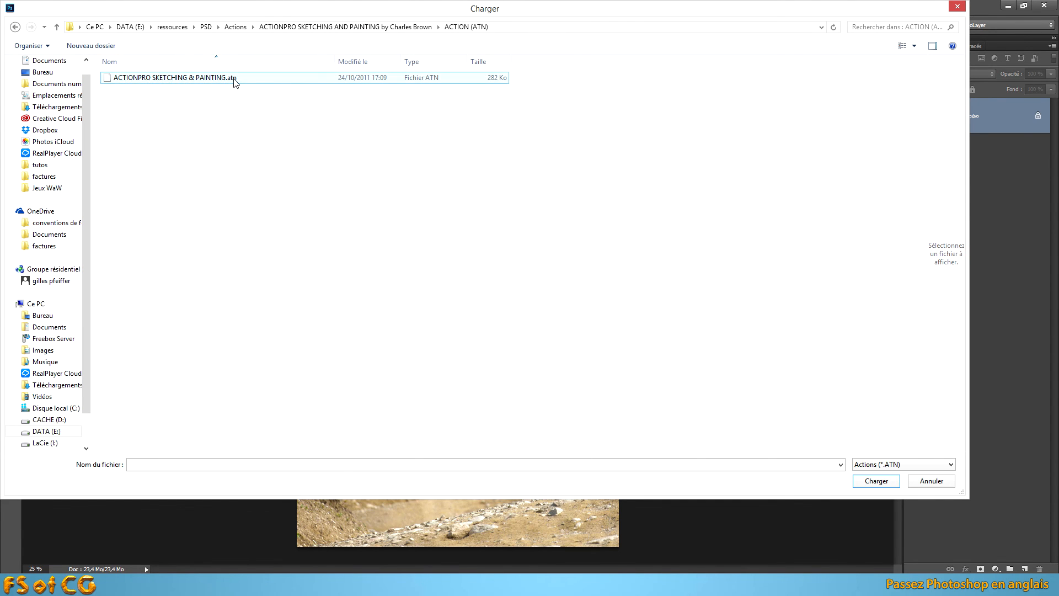
left_click(191, 80)
double_click(191, 80)
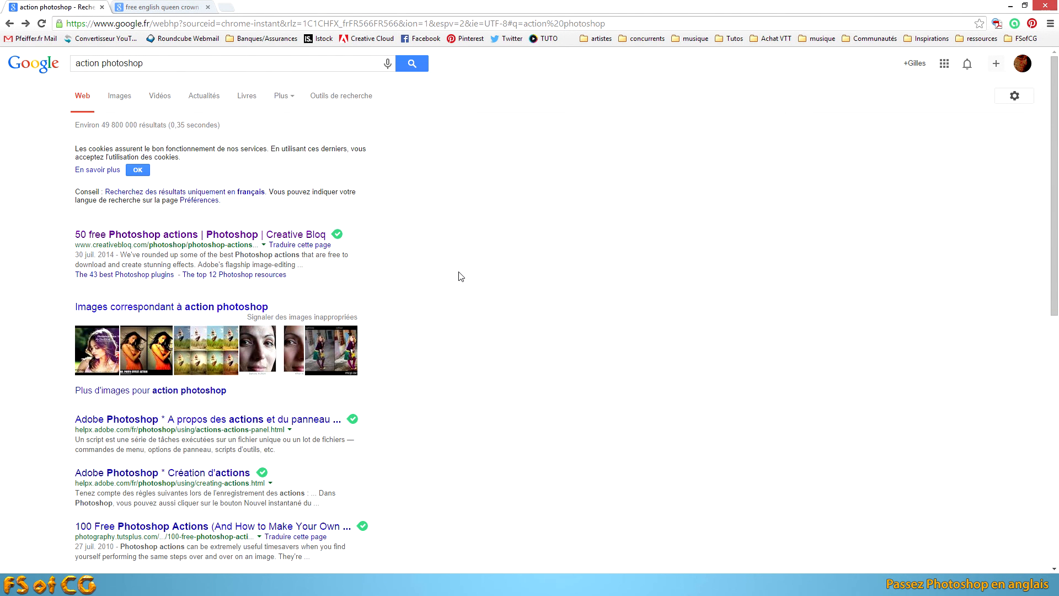
In Chrome, browse the examples in the 100 Free Photoshop Actions article from the "action photoshop" results, and return to Photoshop
left_click(148, 64)
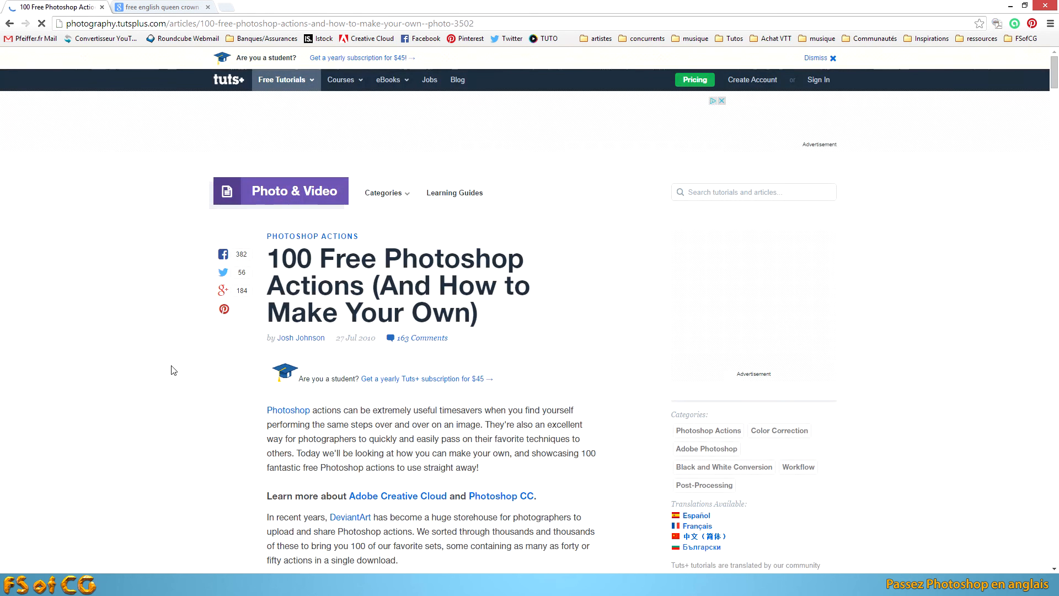
left_click_drag(1055, 69, 1056, 92)
scroll(1056, 99, "down", 14)
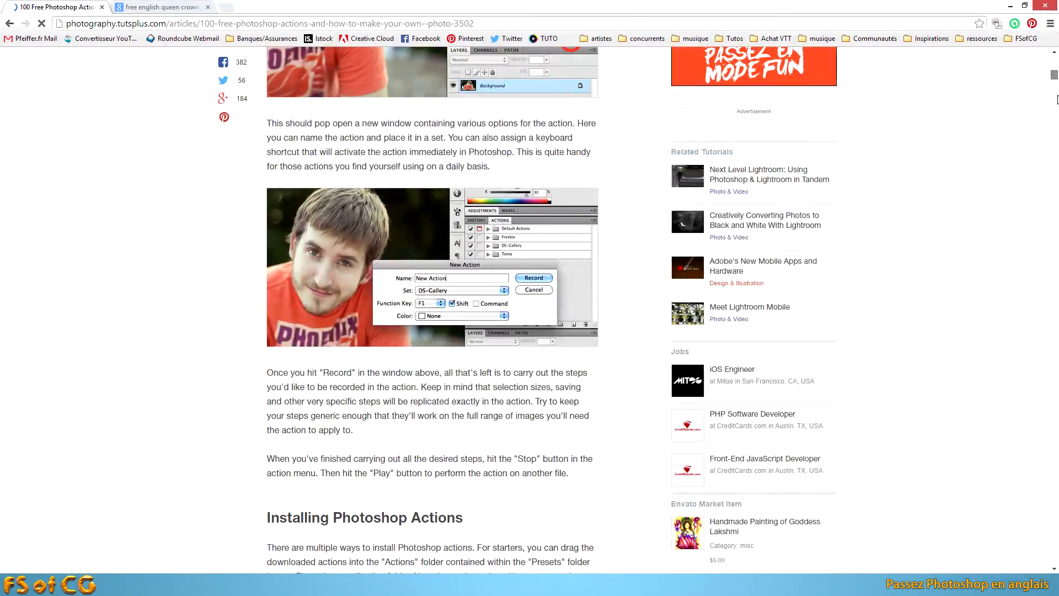
scroll(1056, 112, "down", 1)
scroll(1057, 112, "down", 4)
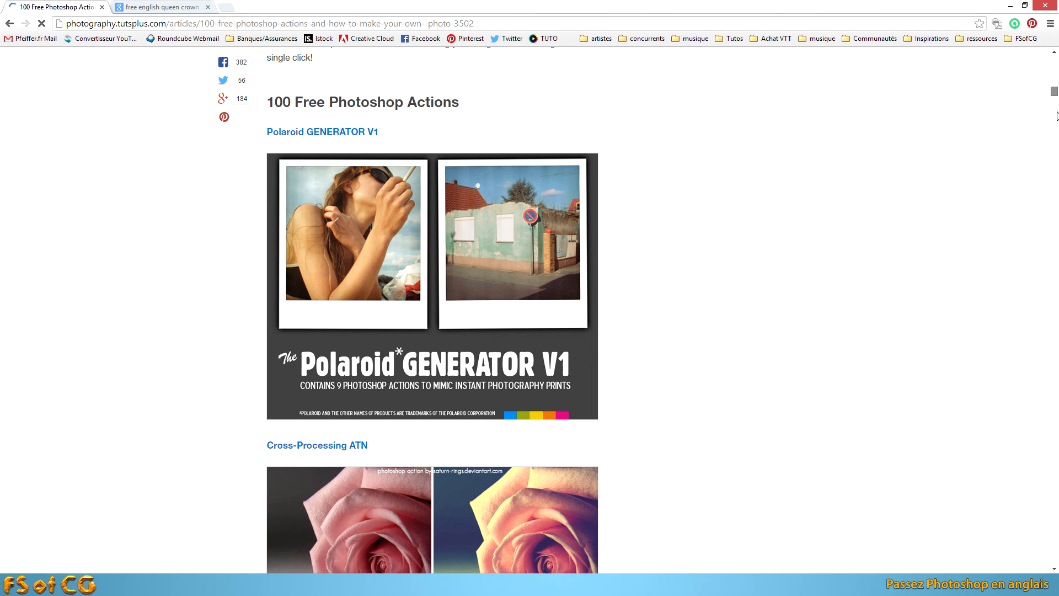
scroll(1057, 117, "down", 4)
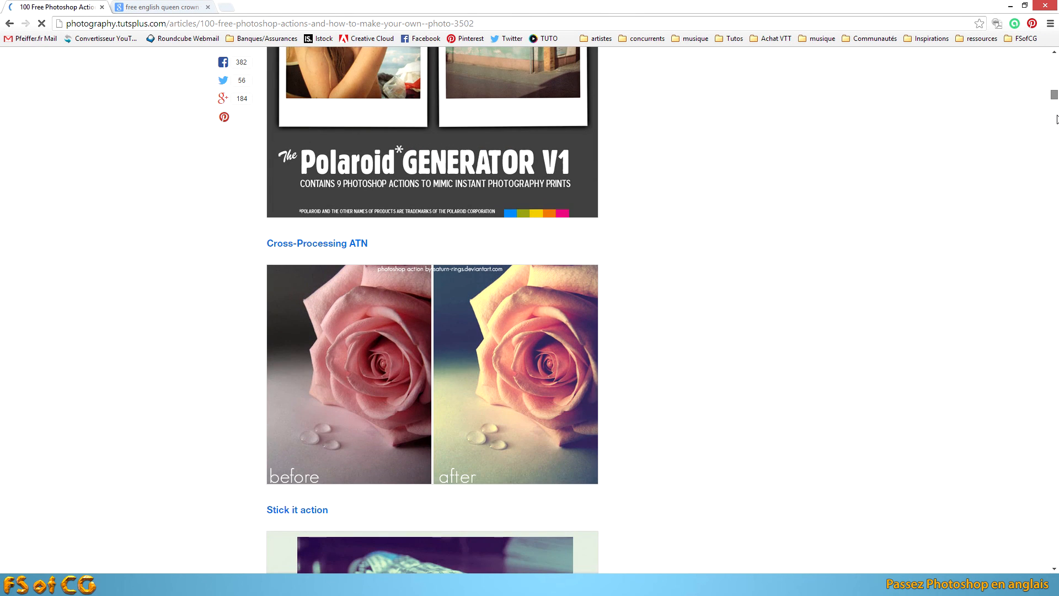
key("alt+Tab")
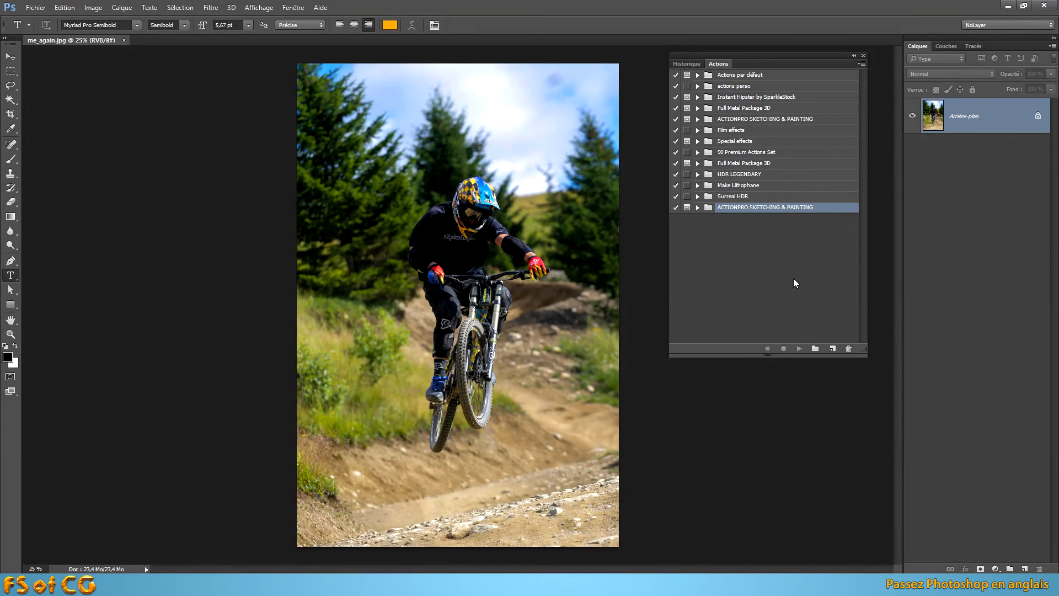